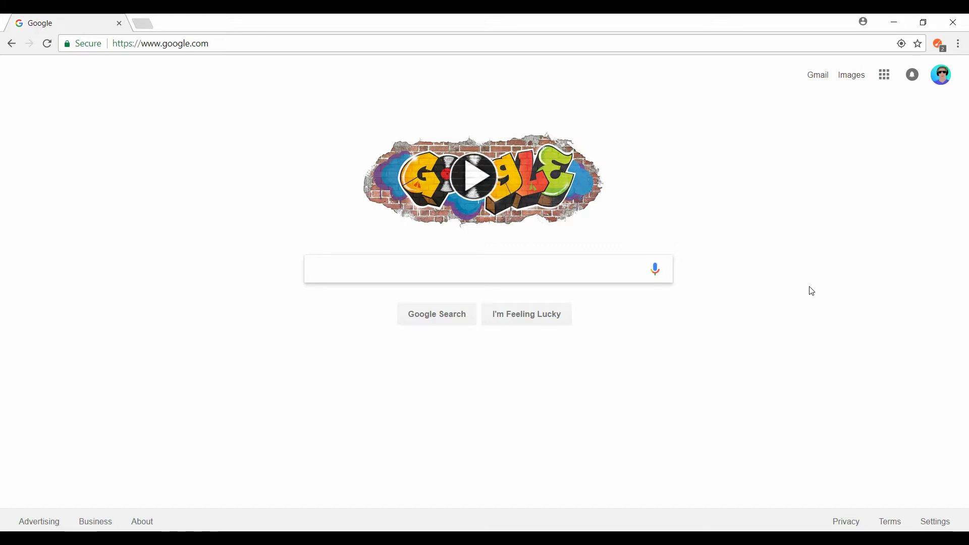
Step: Search Google for "brawlhalla shipwreck" and open the full-size ShipwreckFalls.jpg from the Brawlhalla Wiki's Shipwreck Falls page
text(brawlhalla shipwreck)
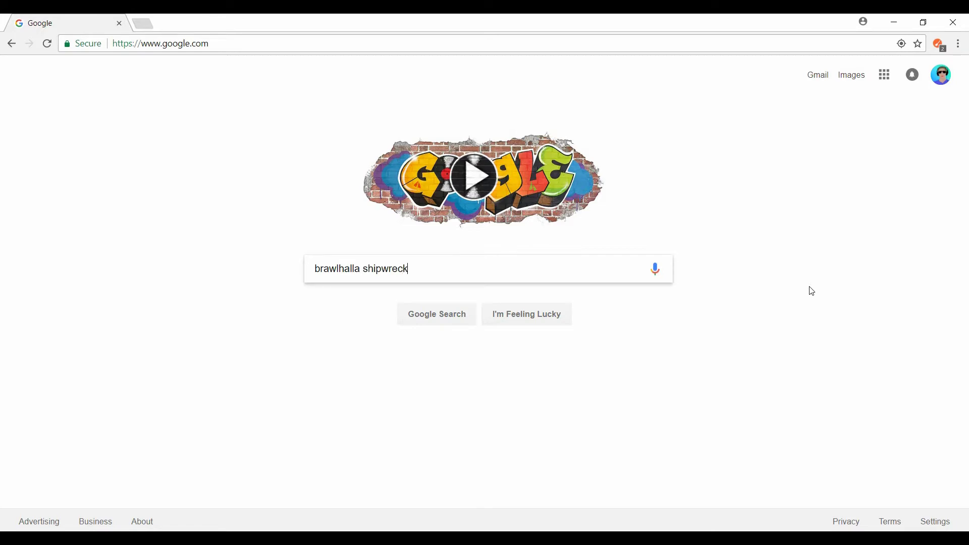
key(Return)
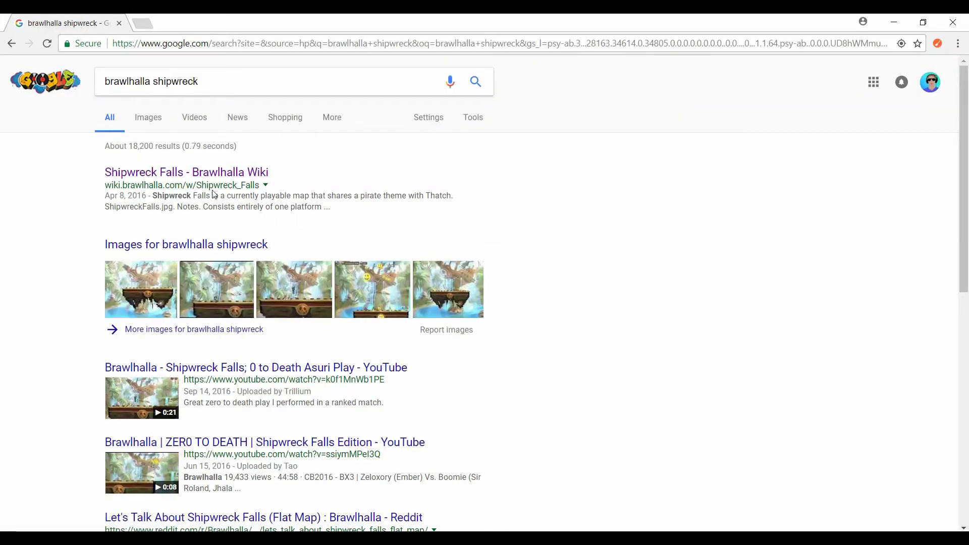
click(170, 180)
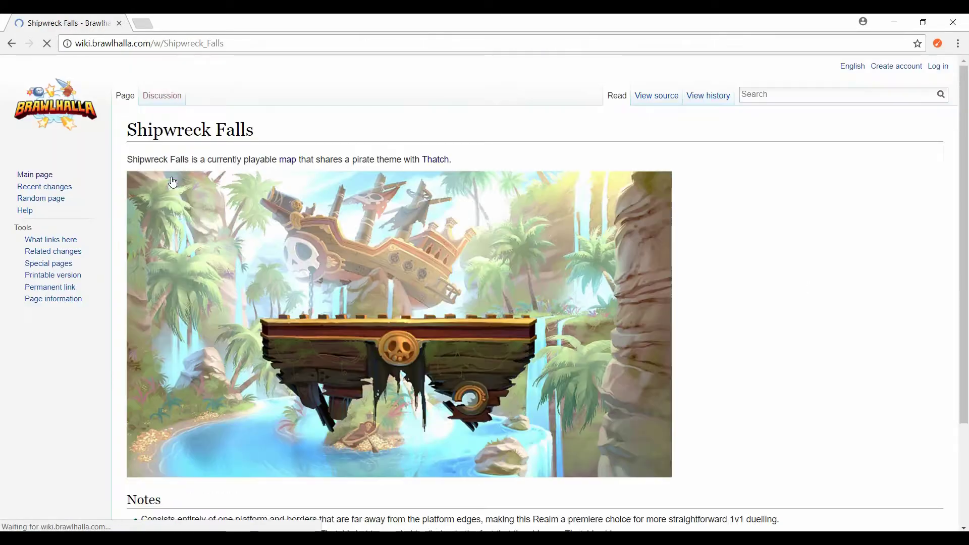
click(430, 263)
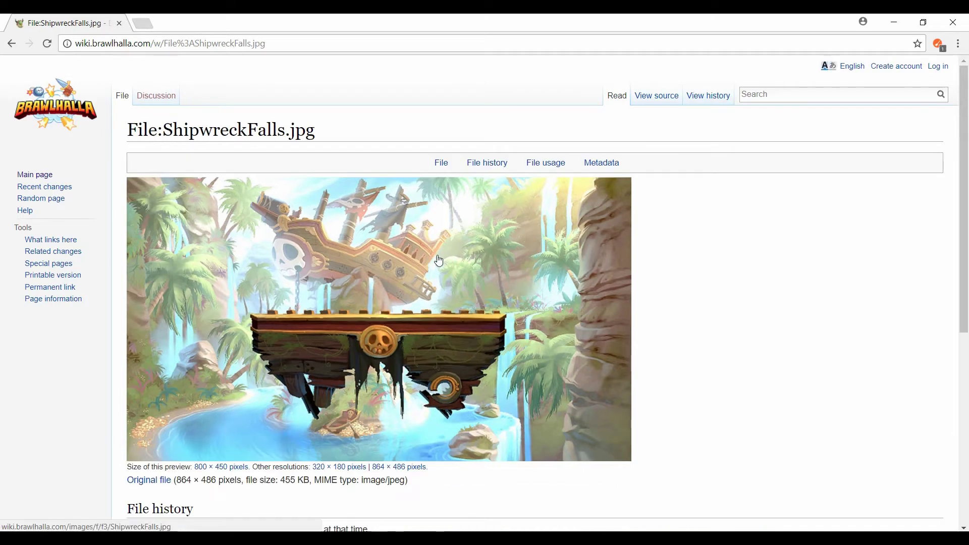
click(449, 276)
Step: Save the Shipwreck Falls map image to disk as ShipwreckFalls
right_click(494, 300)
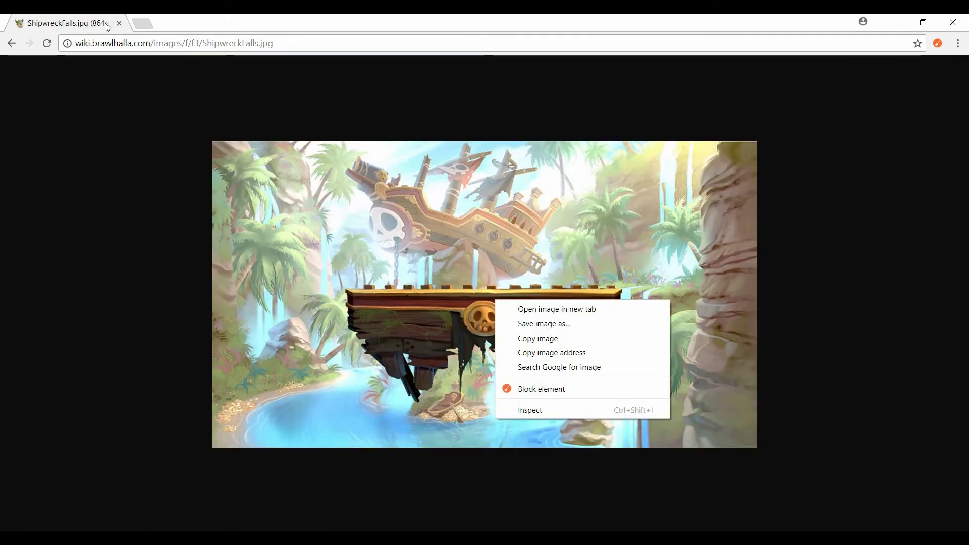
click(192, 126)
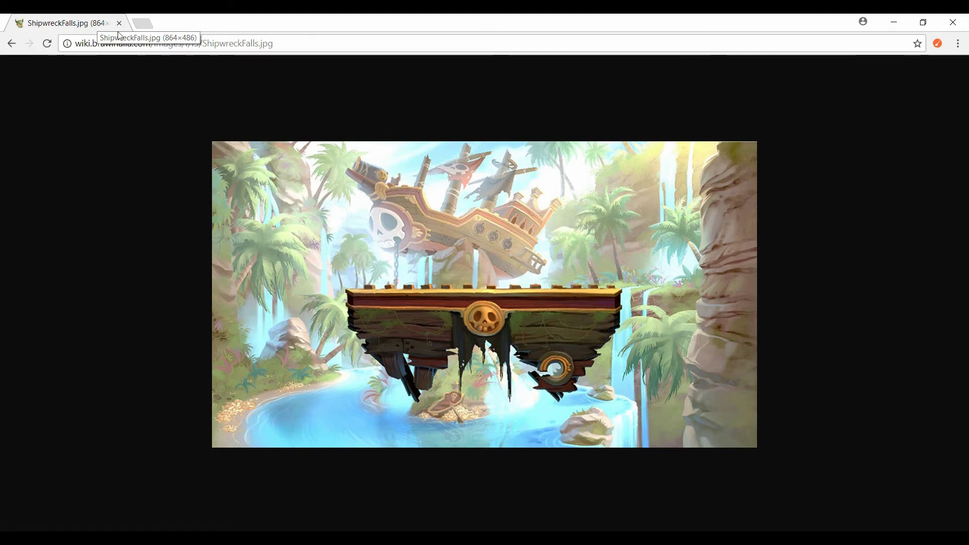
right_click(486, 295)
click(549, 320)
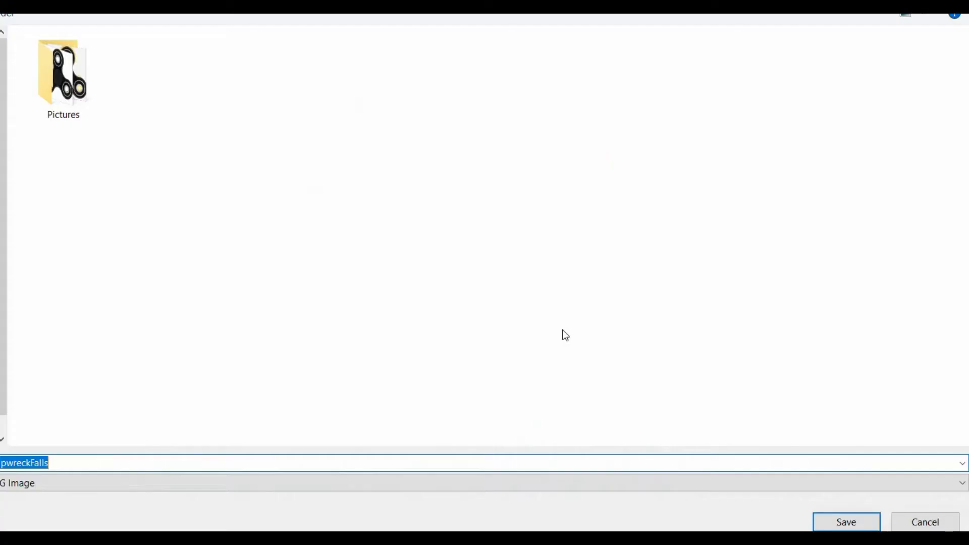
click(847, 523)
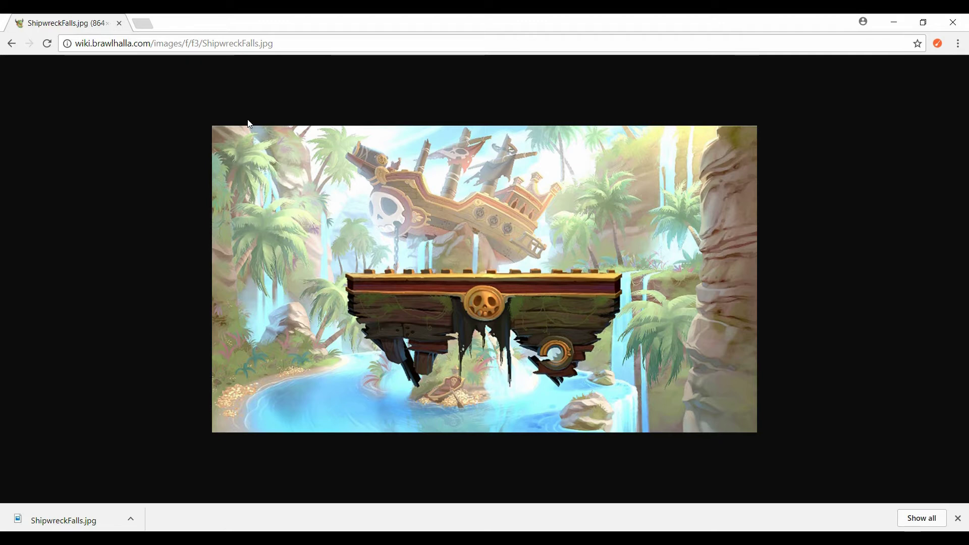
Step: Return to the Google results, search for "brawlhalla thatch" and open Thatch's Brawlhalla Wiki page
key(alt+Left)
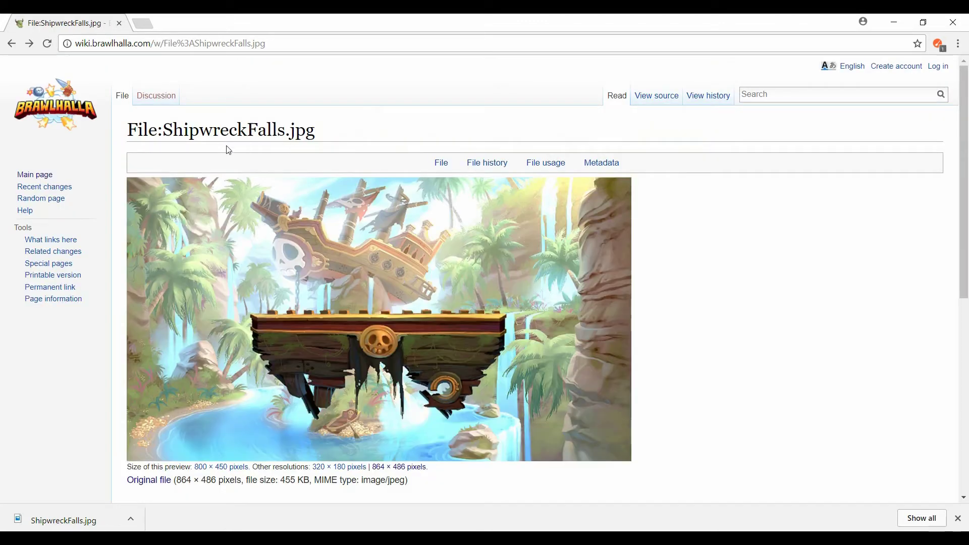
key(alt+Left)
key(alt+Left)
drag(232, 94, 159, 92)
text(thatch)
key(Return)
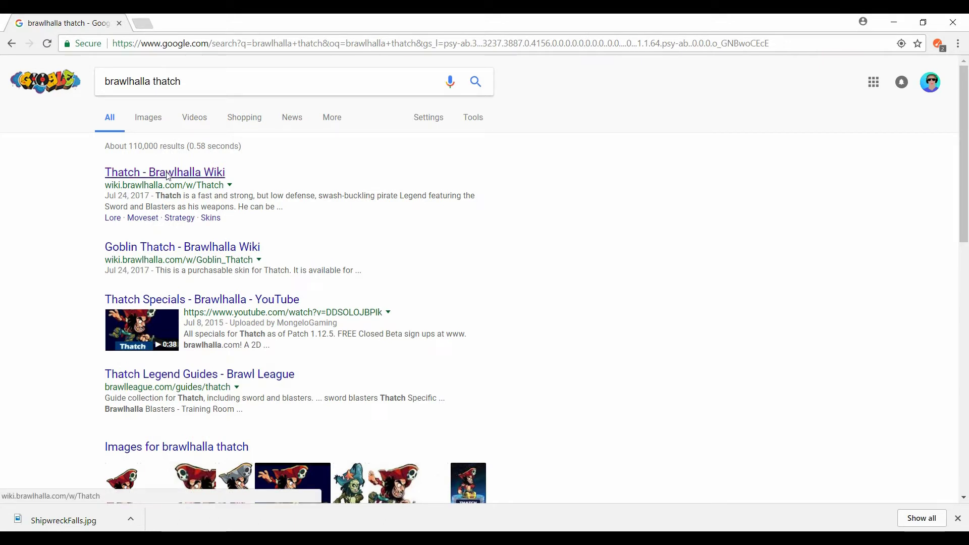
click(168, 174)
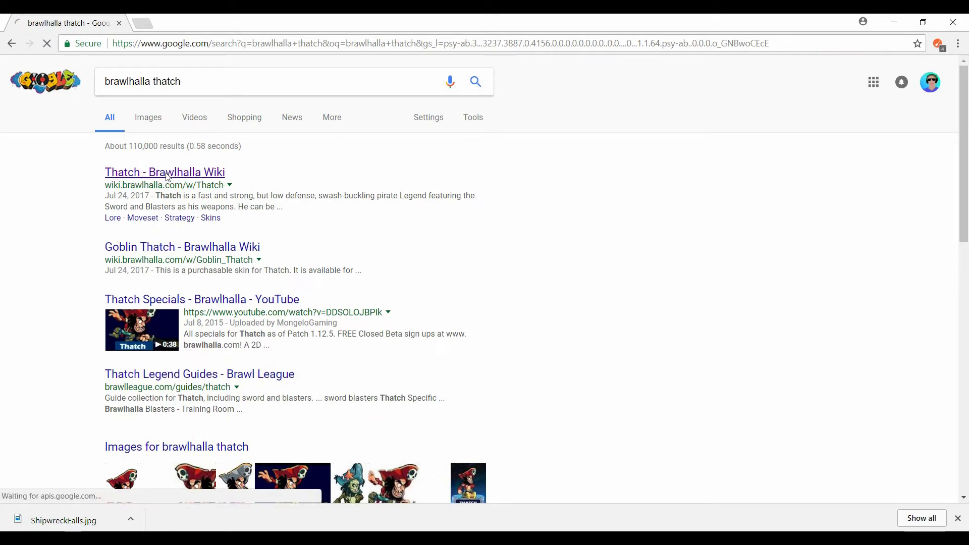
Step: Find the Biker Thatch skin in the page's Skins section and open its full-size image, Thatch_Biker.png
scroll(642, 254, down, 3)
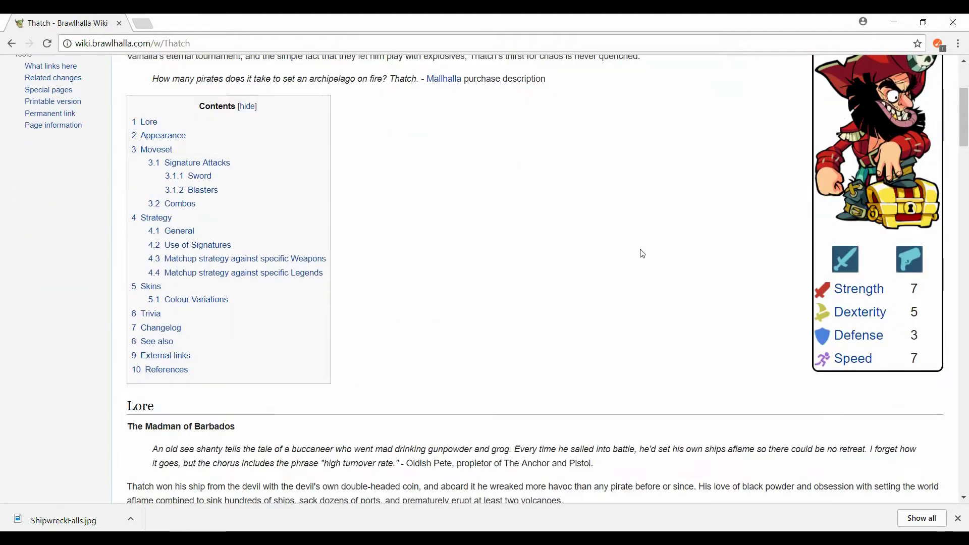
scroll(651, 250, up, 4)
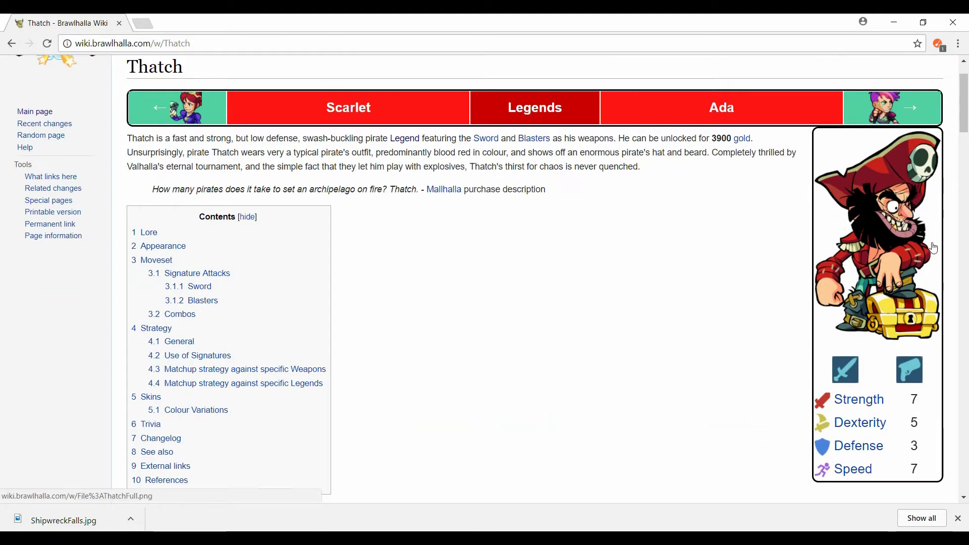
scroll(620, 325, down, 10)
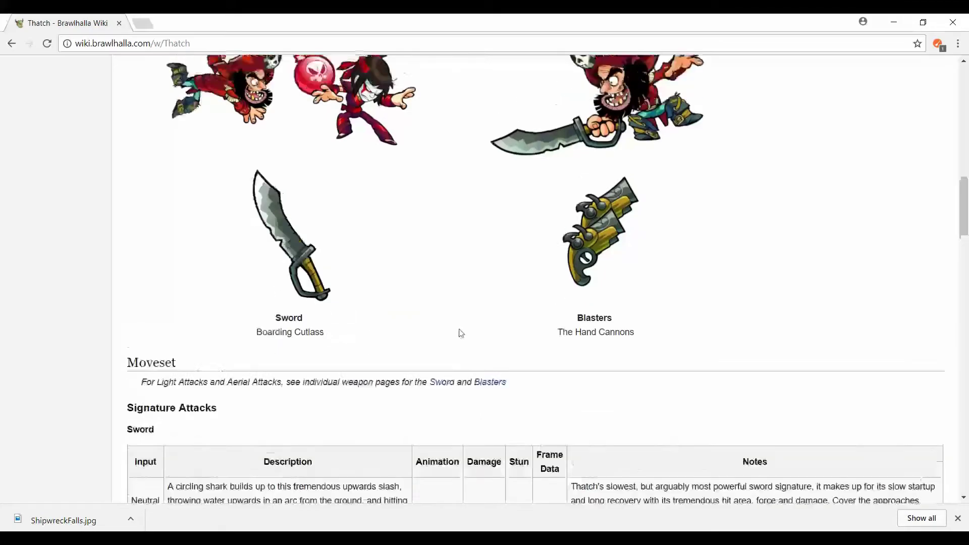
scroll(459, 331, up, 3)
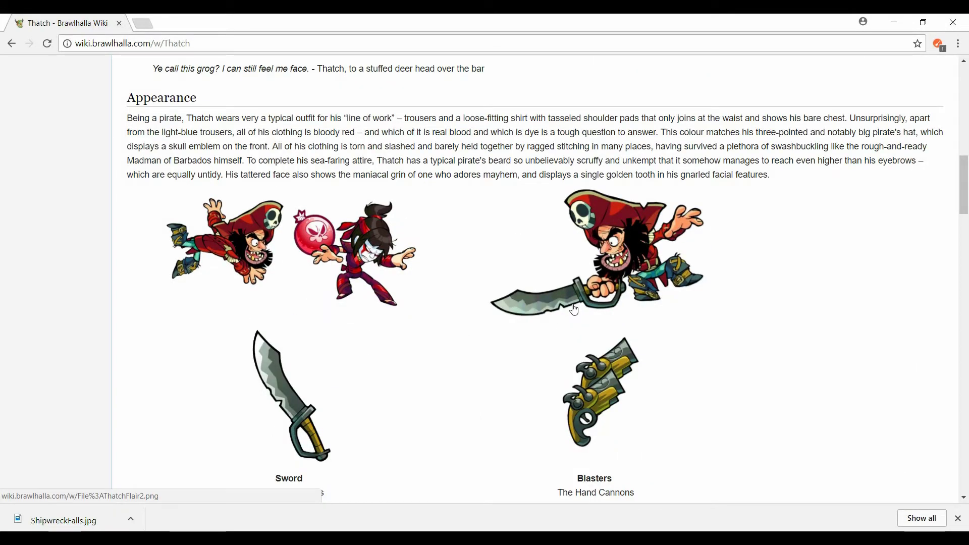
scroll(574, 309, down, 12)
scroll(558, 303, down, 15)
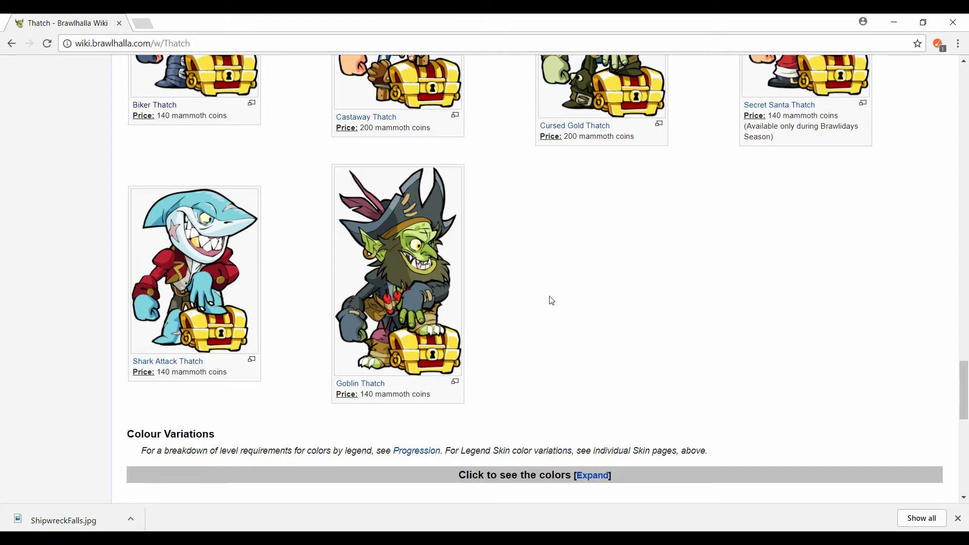
scroll(554, 296, up, 5)
scroll(552, 300, down, 1)
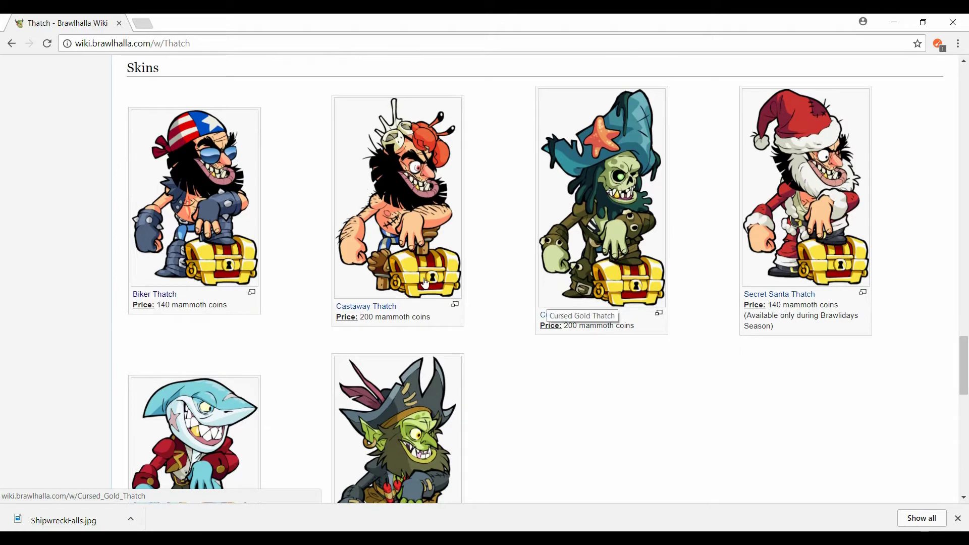
click(211, 210)
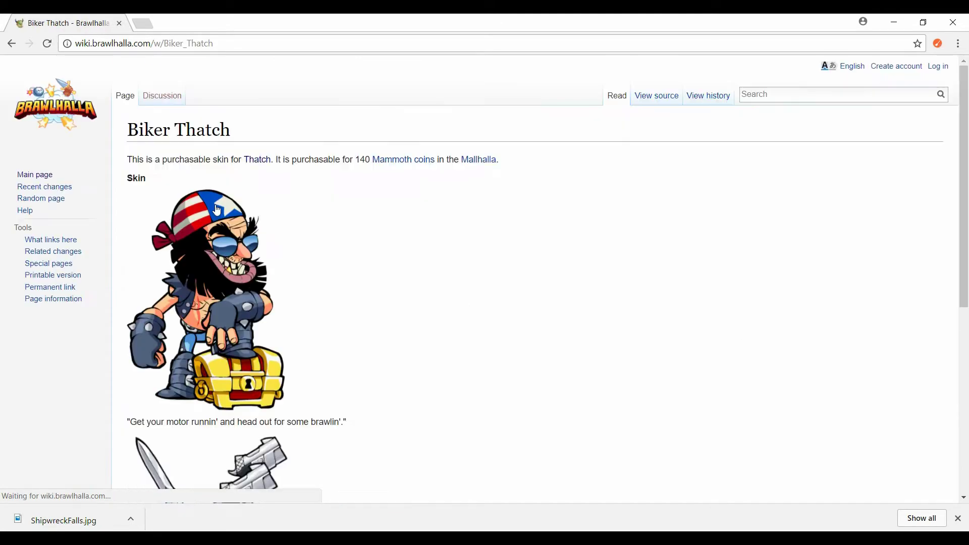
click(227, 245)
click(239, 244)
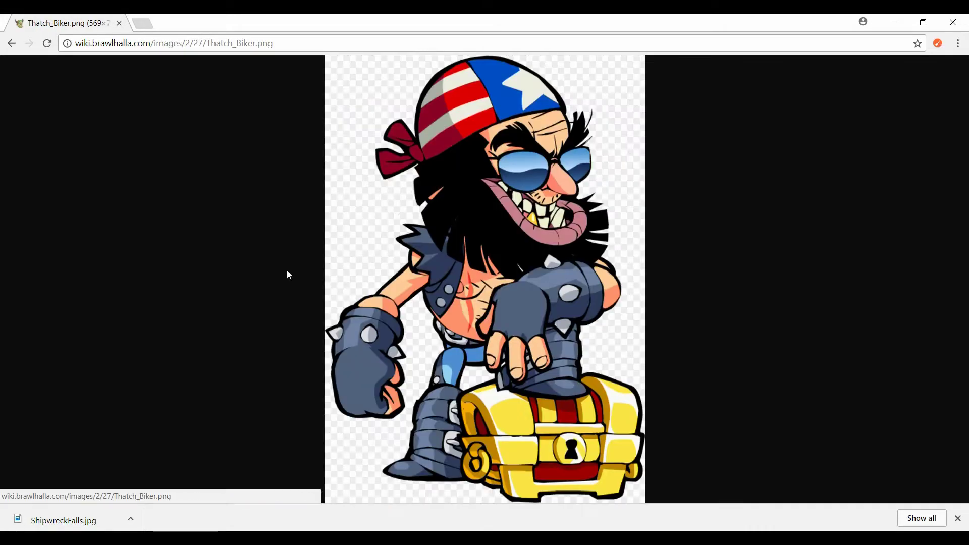
Step: Save the Biker Thatch image to disk as Thatch_Biker
right_click(461, 237)
click(514, 266)
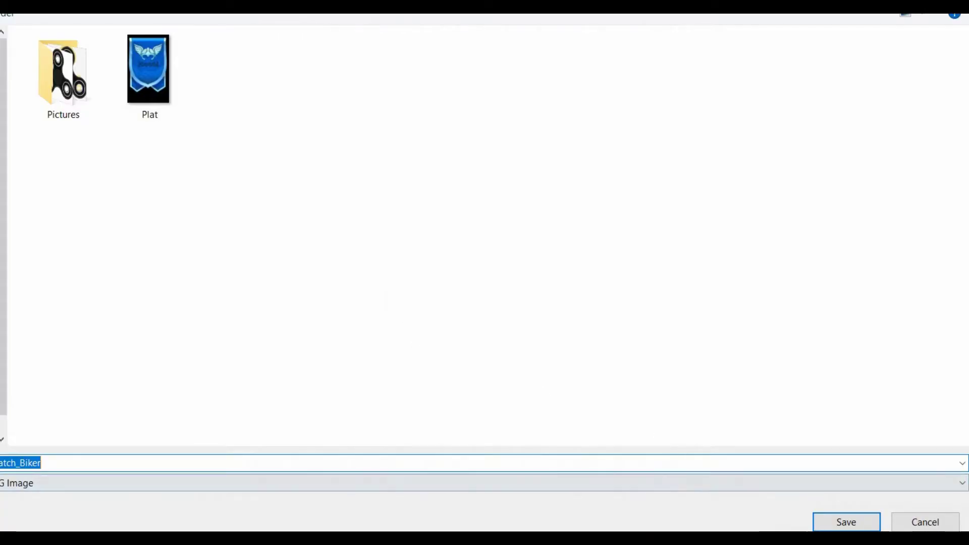
click(846, 522)
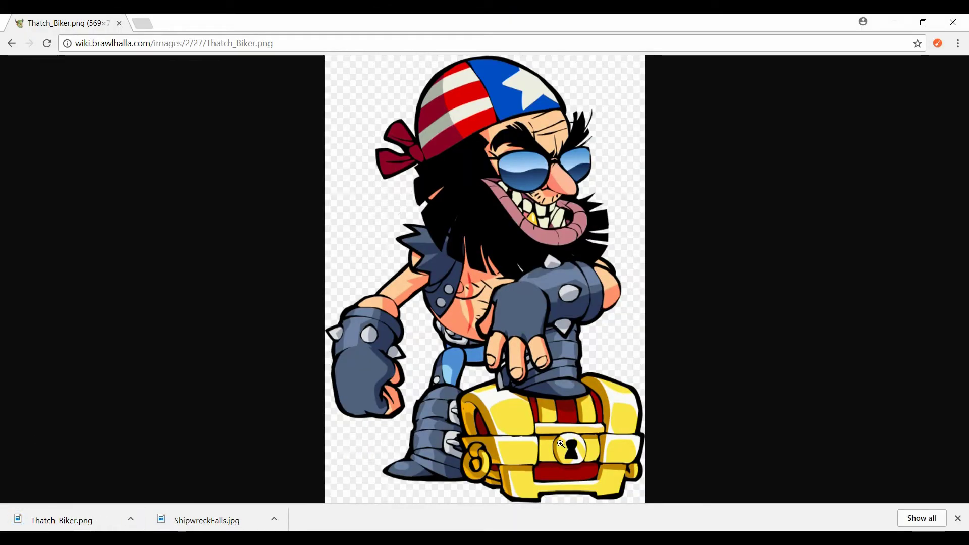
Step: Launch GIMP and load the ShipwreckFalls image into it from the "How to Make a Brawlhalla Thumbnail" folder
key(super)
text(gimp)
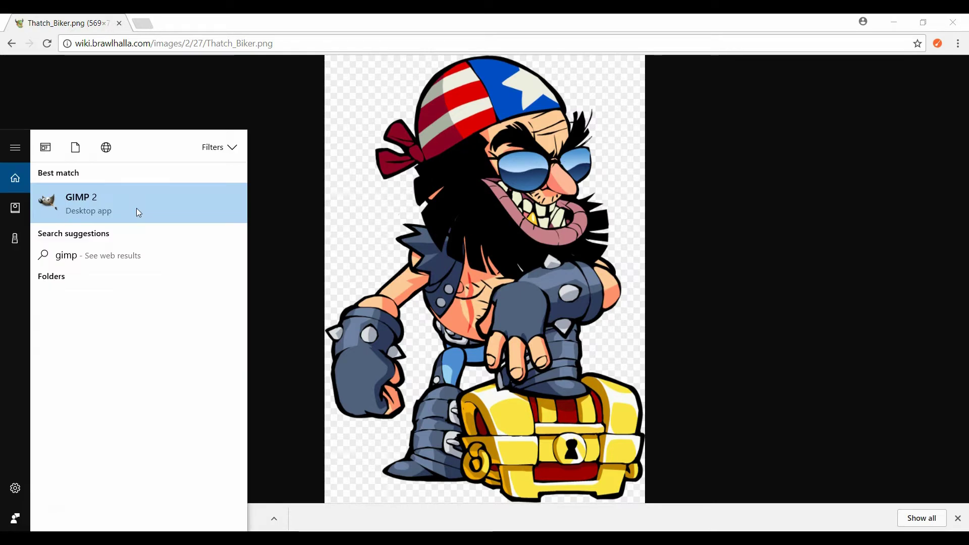
click(137, 209)
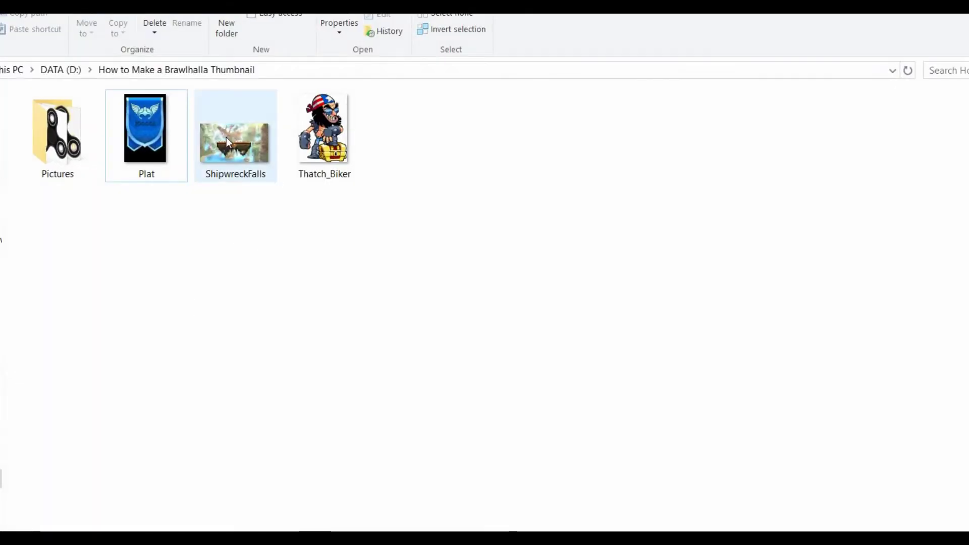
drag(230, 139, 594, 328)
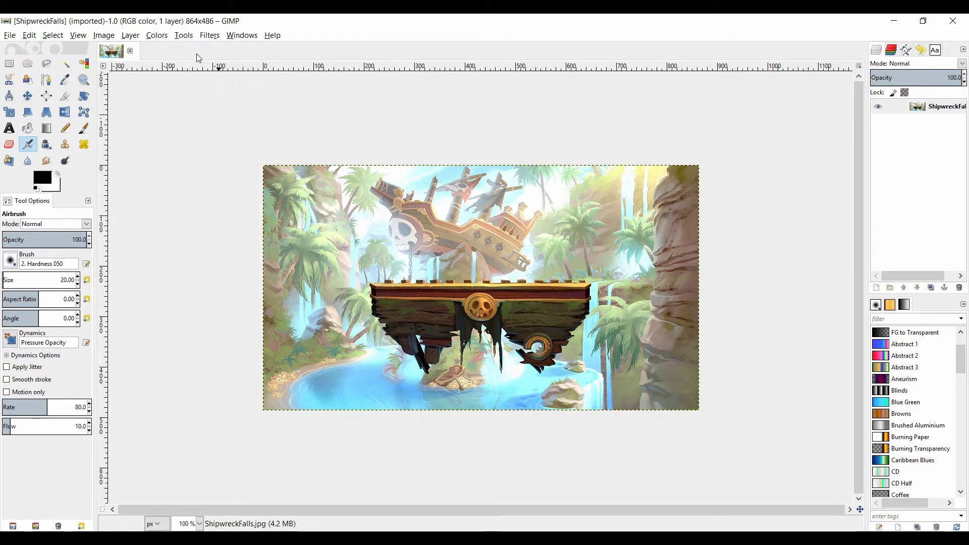
Step: Apply the simple Blur filter four times to the ShipwreckFalls background image
click(215, 36)
mouse_move(241, 89)
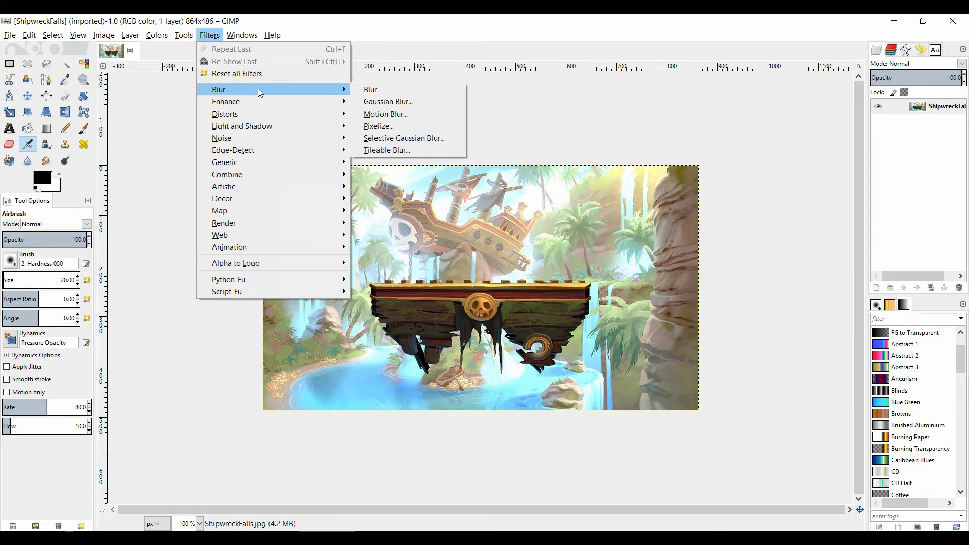
click(389, 90)
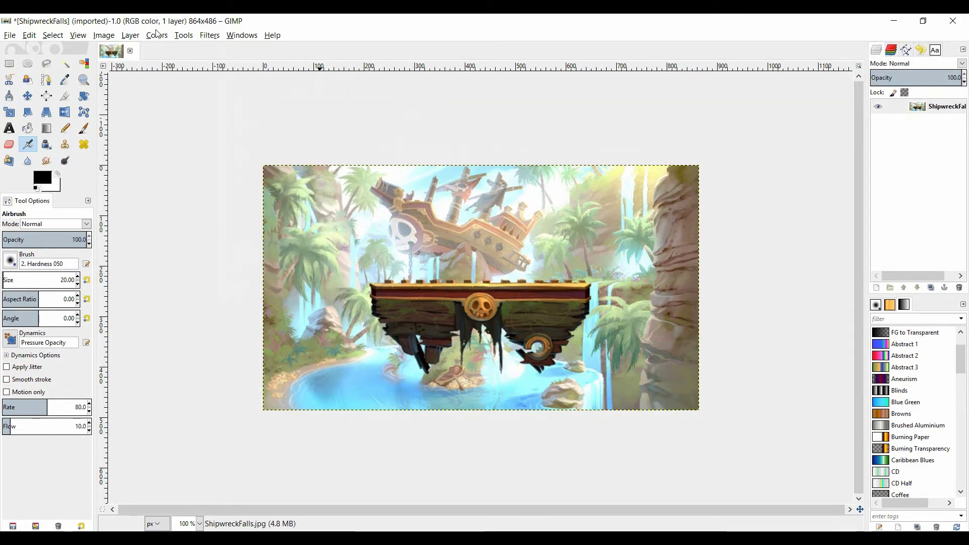
click(210, 35)
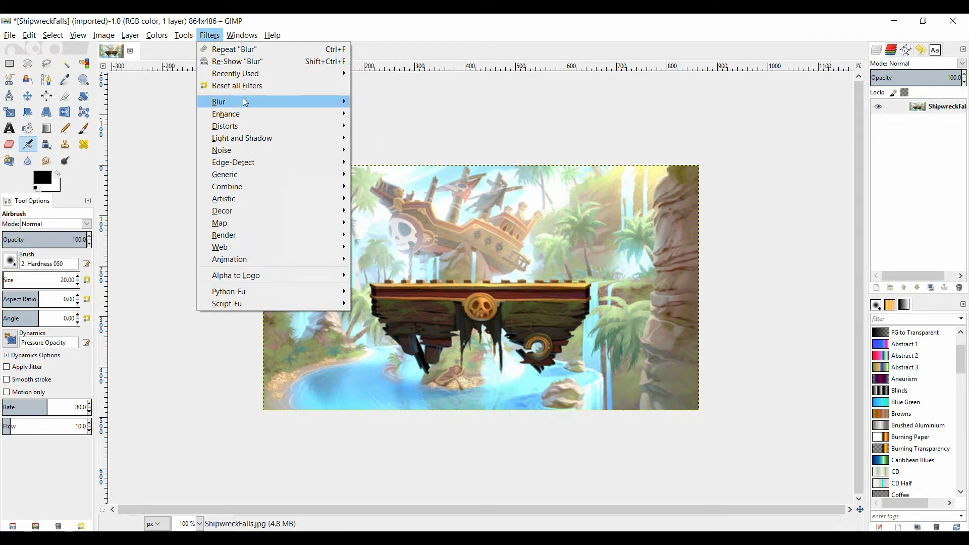
mouse_move(245, 102)
click(372, 101)
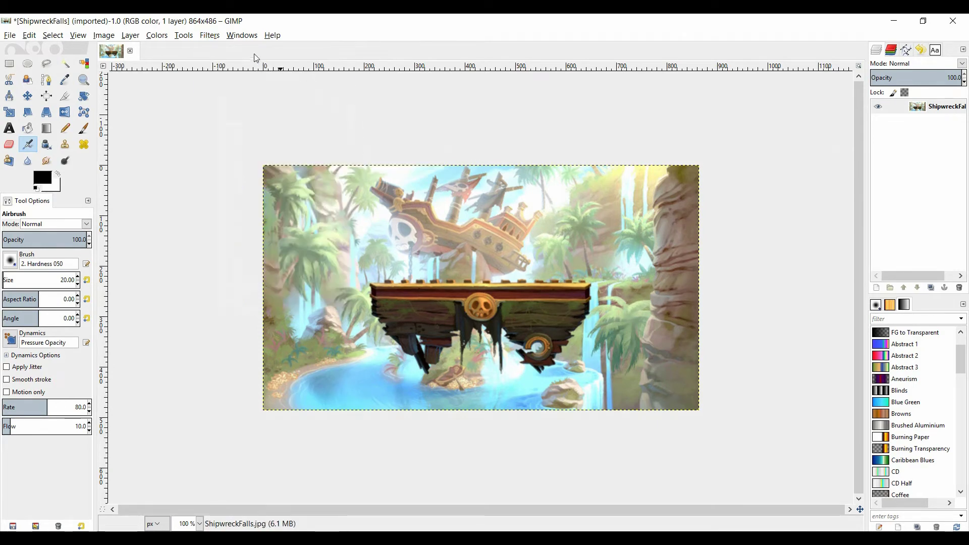
click(214, 38)
mouse_move(246, 104)
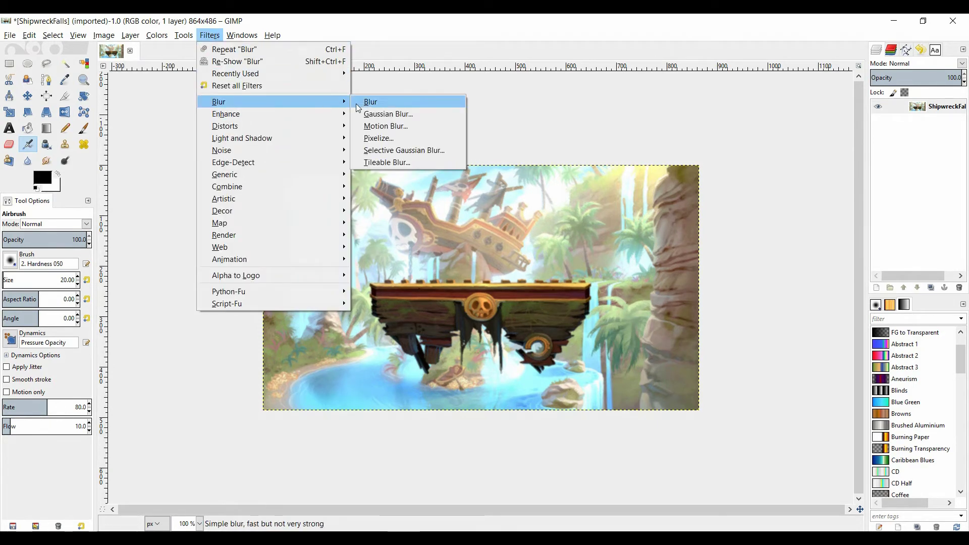
click(358, 103)
click(210, 34)
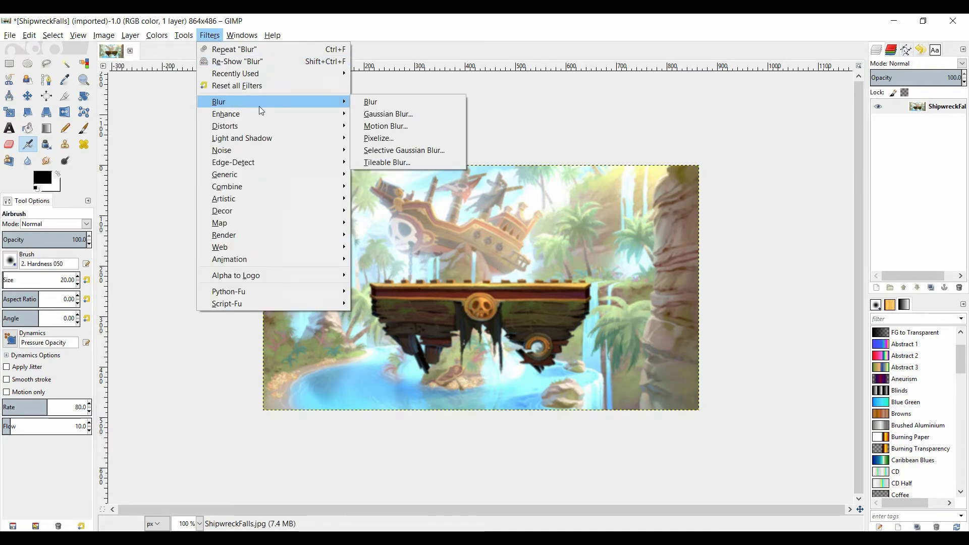
click(366, 104)
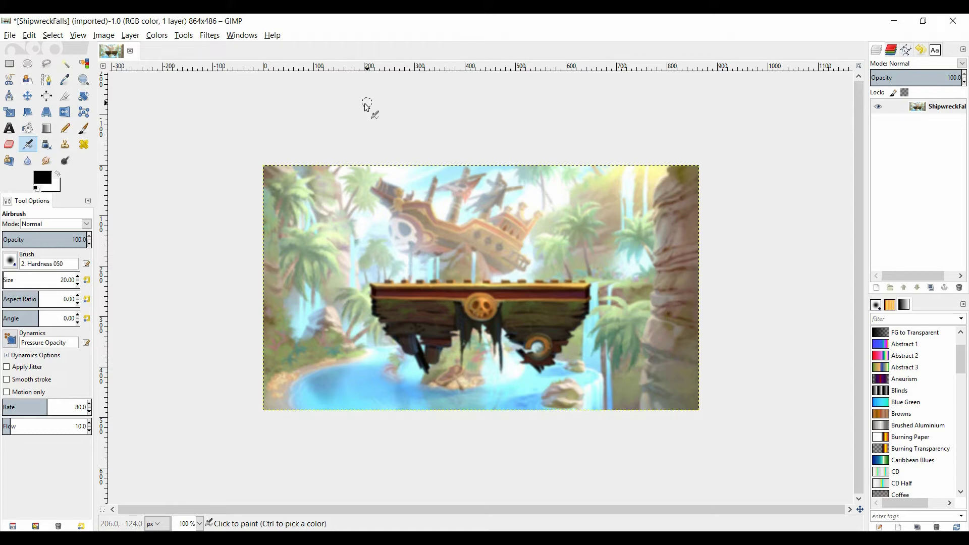
Step: Raise the contrast of the blurred ShipwreckFalls background to 20 with Brightness-Contrast, leaving brightness at 0
click(157, 35)
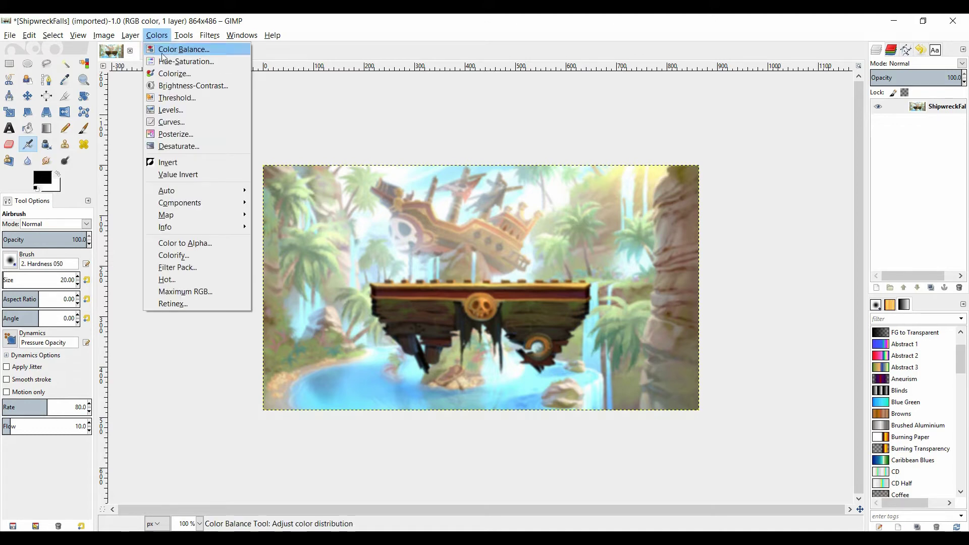
click(176, 88)
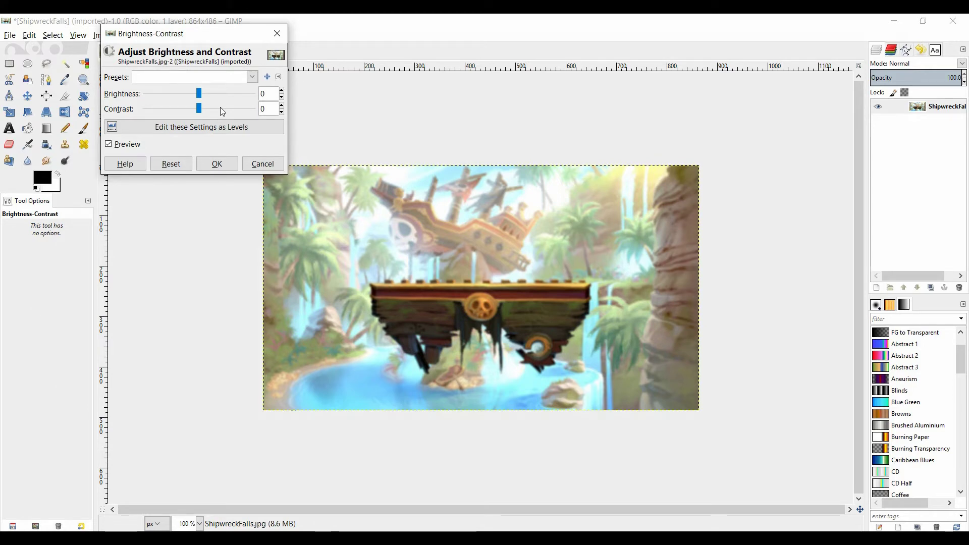
scroll(229, 107, up, 2)
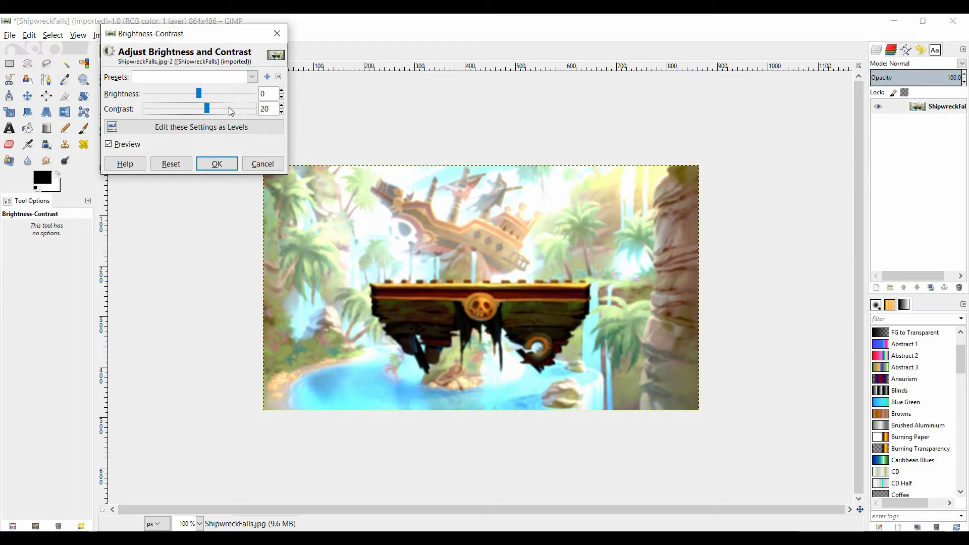
click(239, 110)
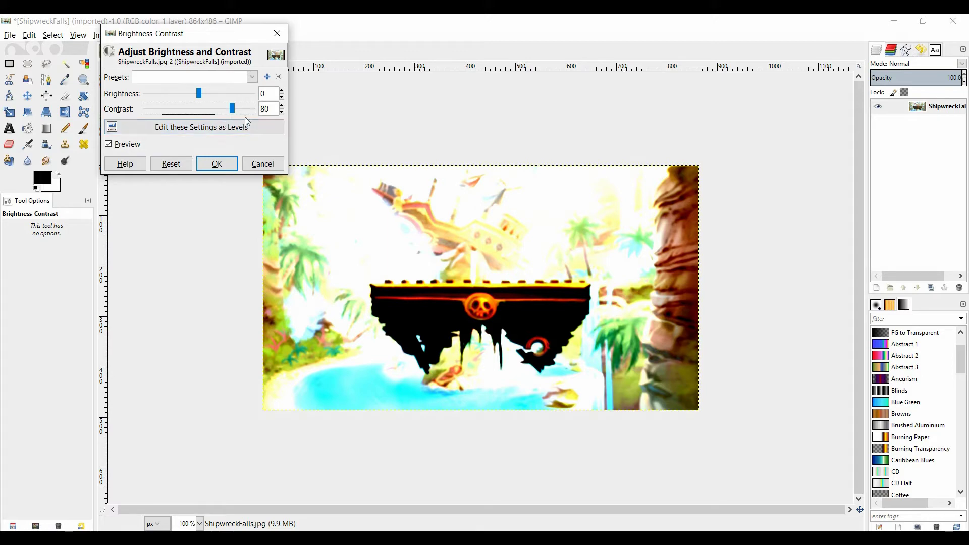
click(246, 109)
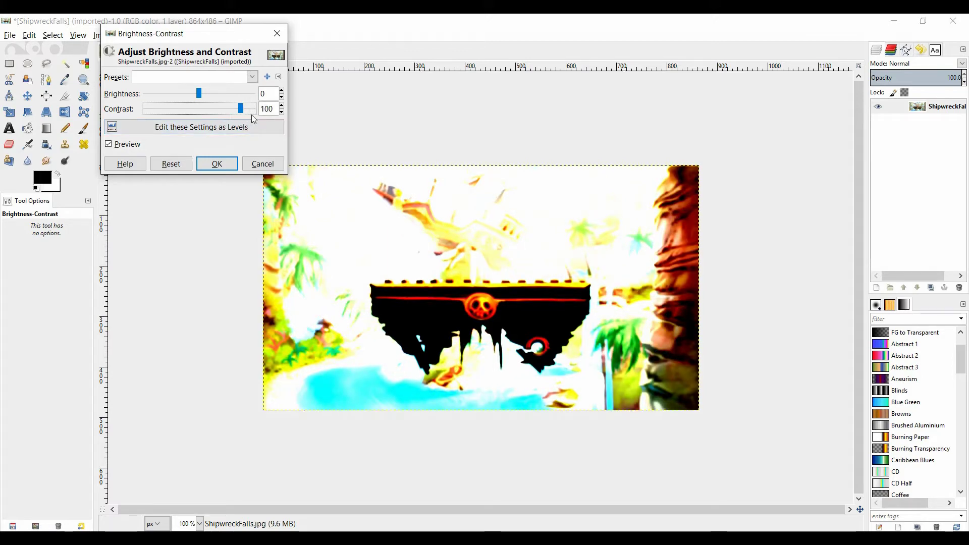
drag(251, 111, 195, 109)
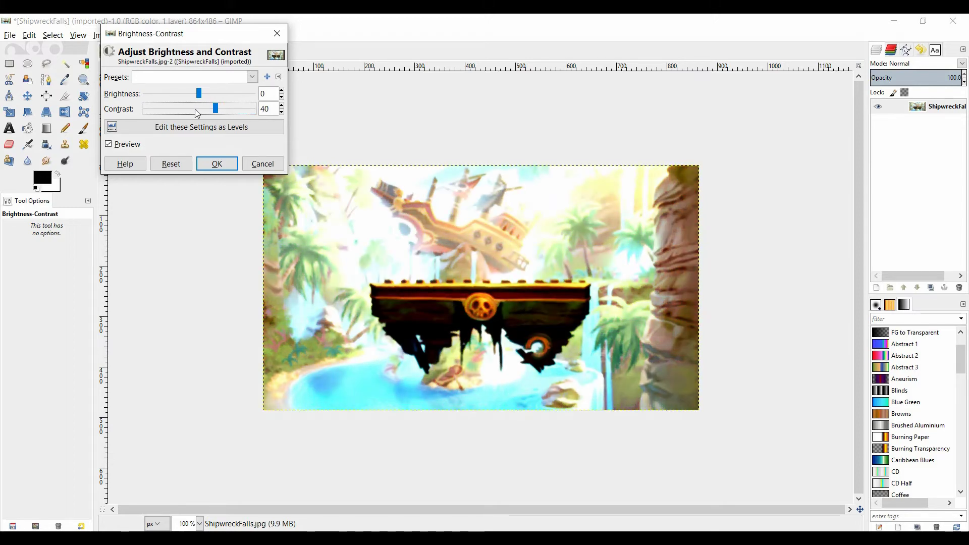
scroll(194, 110, down, 2)
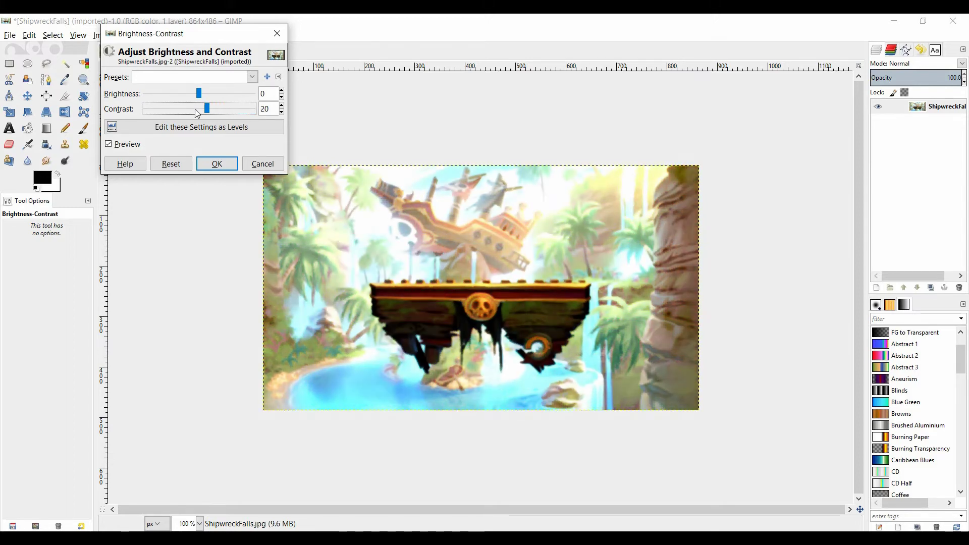
scroll(192, 109, down, 2)
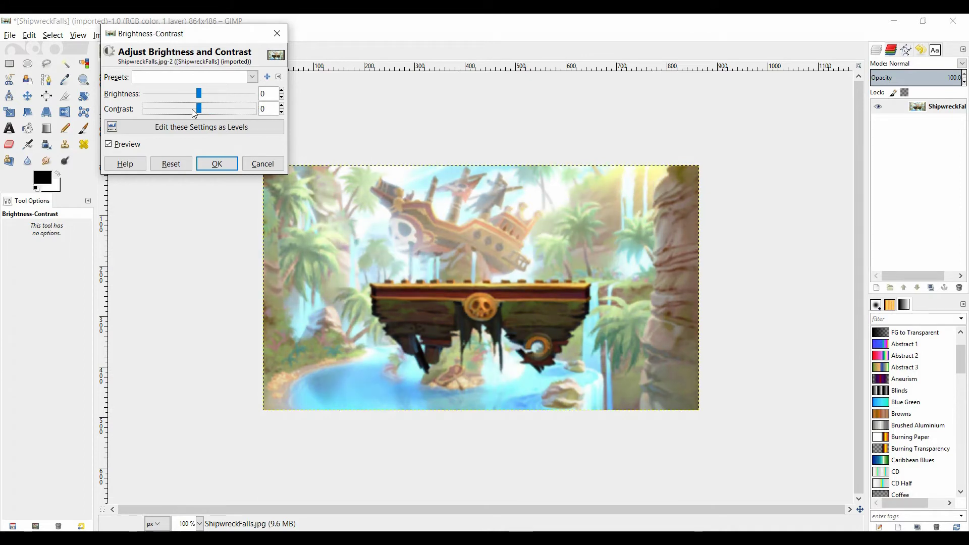
scroll(227, 110, up, 2)
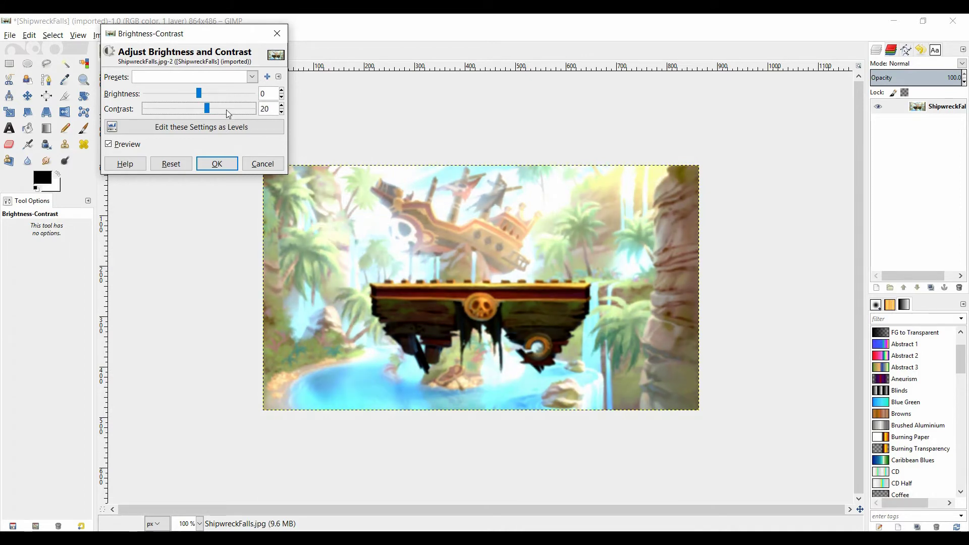
click(232, 163)
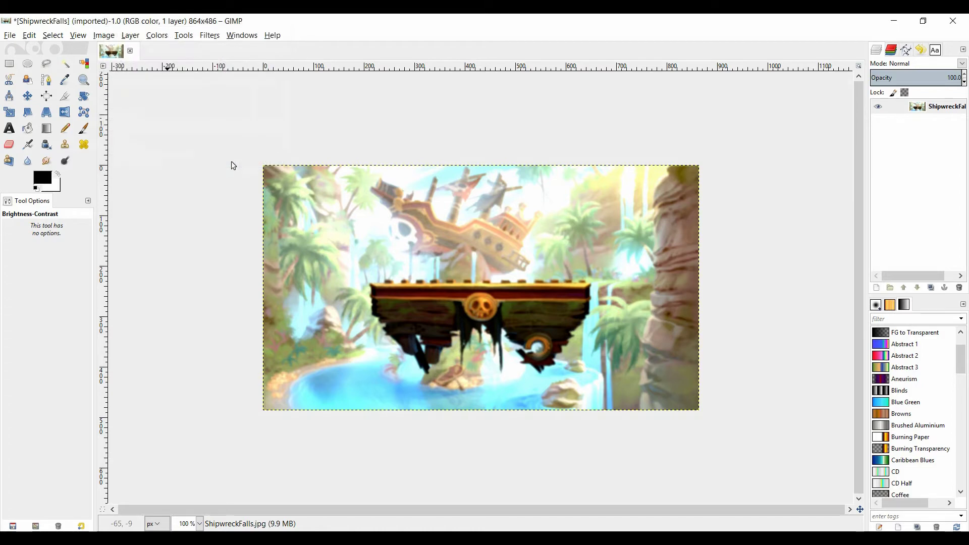
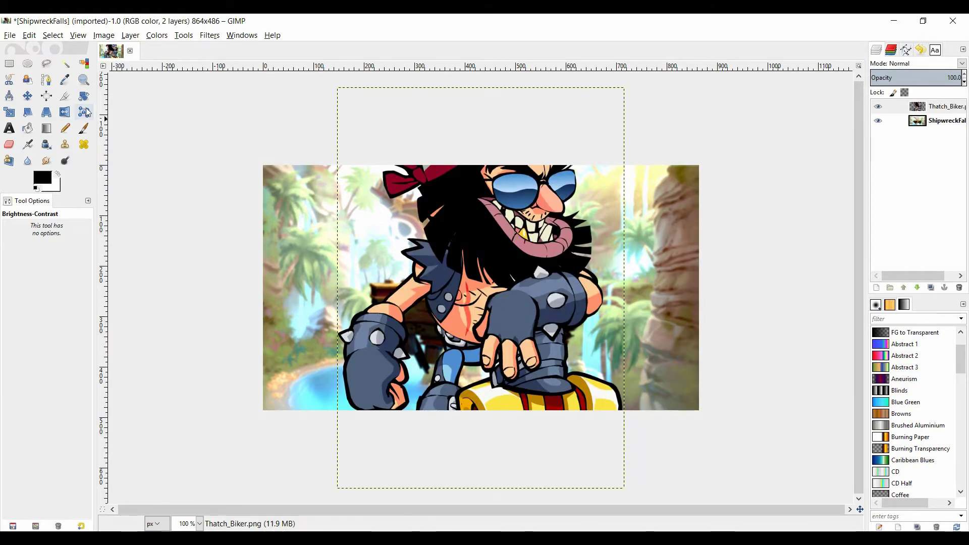
Step: Move the Thatch_Biker layer down and to the left so his head and upper body fill the canvas's left half
click(27, 96)
drag(509, 230, 401, 298)
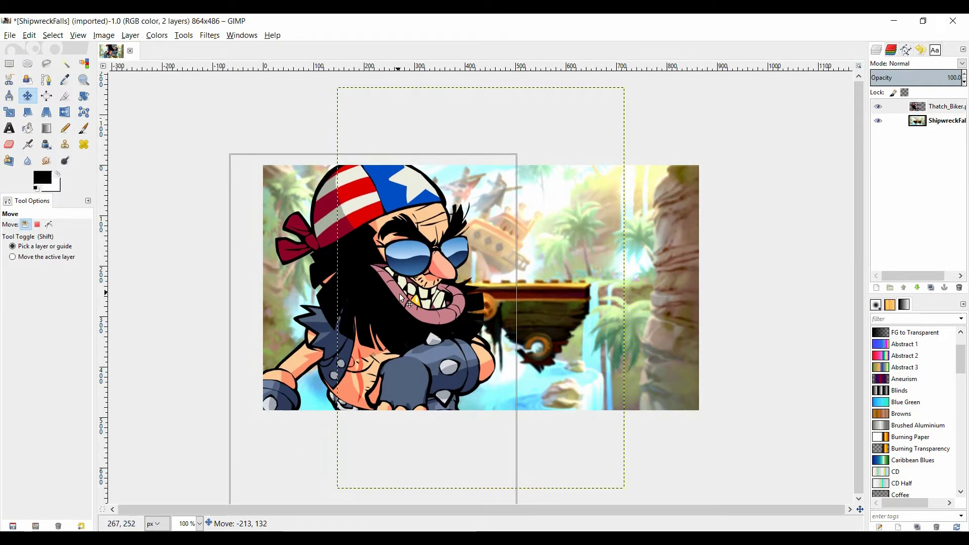
drag(400, 294, 384, 303)
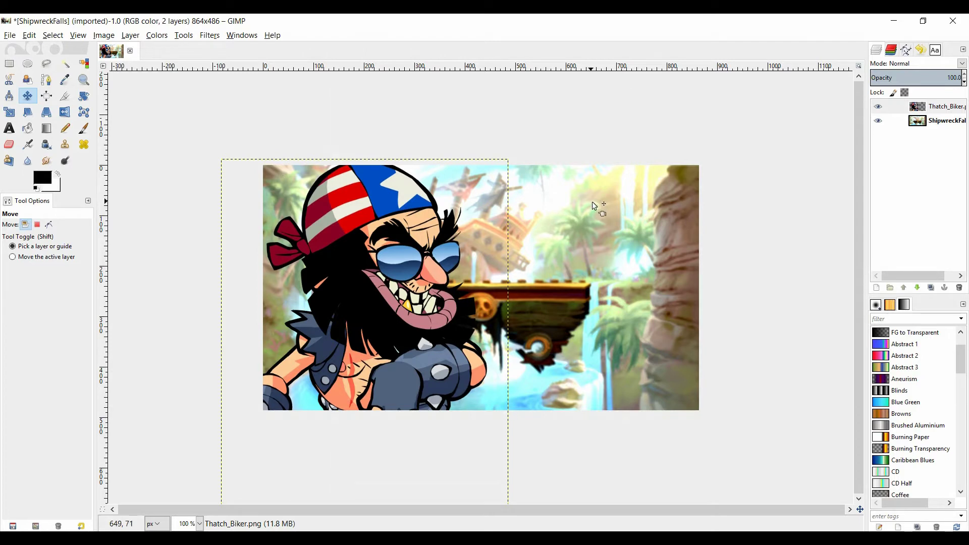
Step: Above the ShipwreckFalls layer, add a text box about 435 × 339 px beside Thatch reading "HOW TO MAKE A BRAWLHALLA THUMBNAIL!"
click(924, 122)
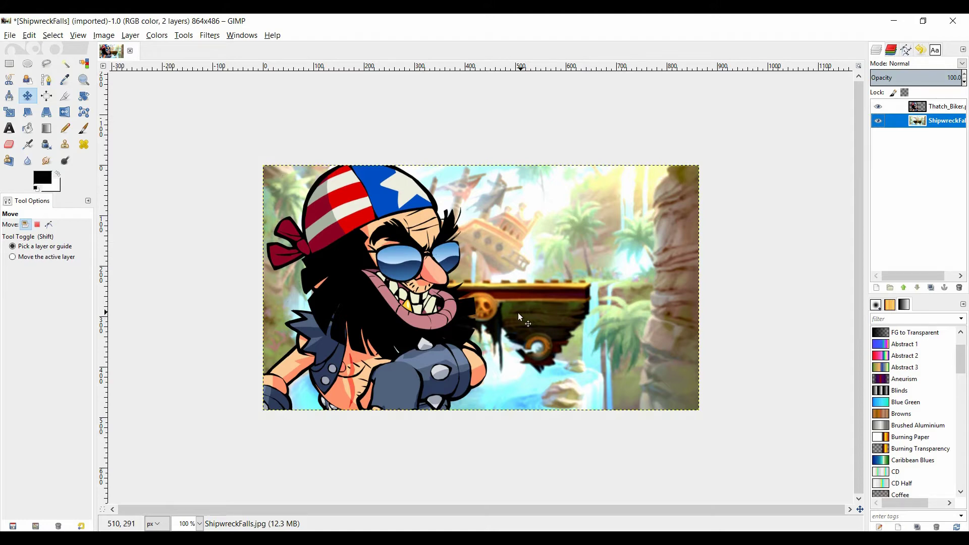
click(9, 129)
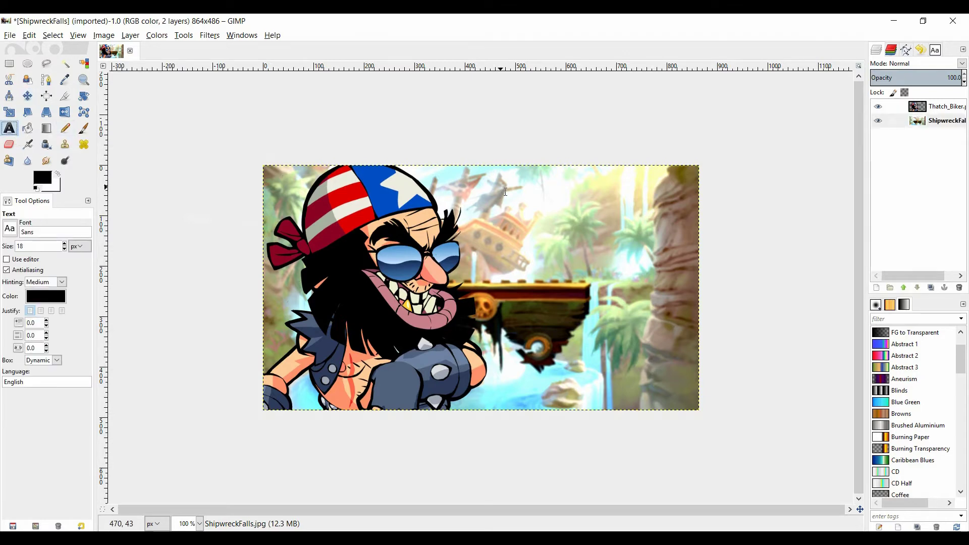
drag(485, 185, 707, 358)
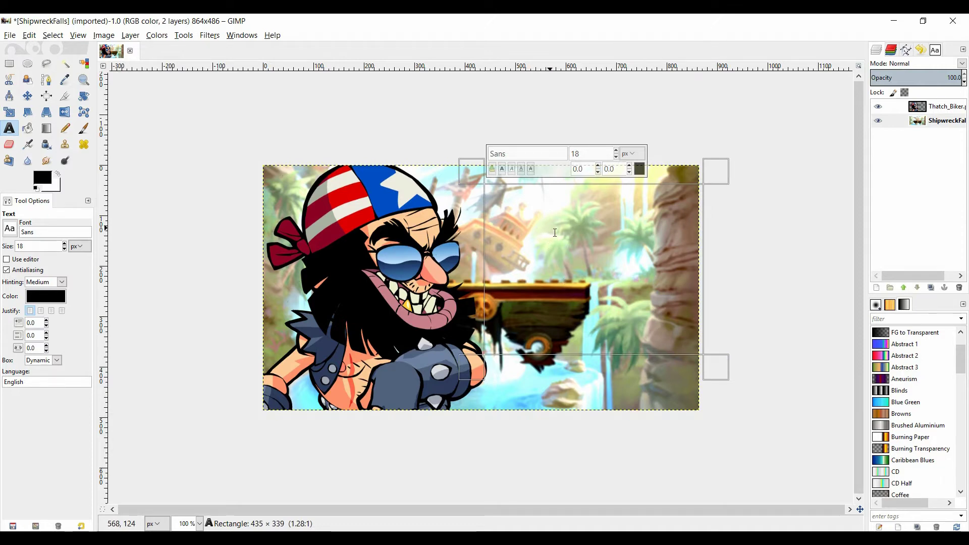
text(HOW TO MAKE)
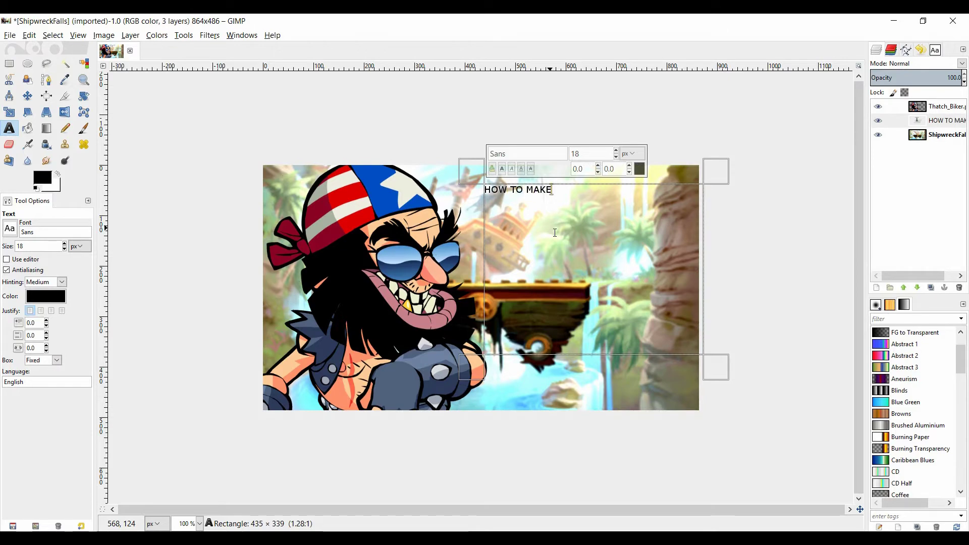
text( A BRAWLHALLA THUMBNAIL!)
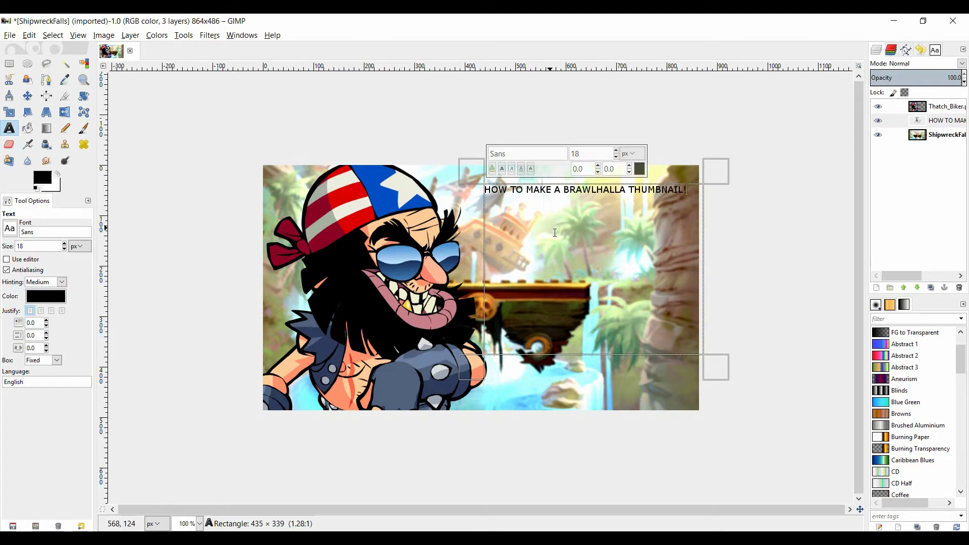
Step: Break the title after "HOW TO MAKE A" so "BRAWLHALLA THUMBNAIL!" starts a second line
drag(692, 190, 410, 184)
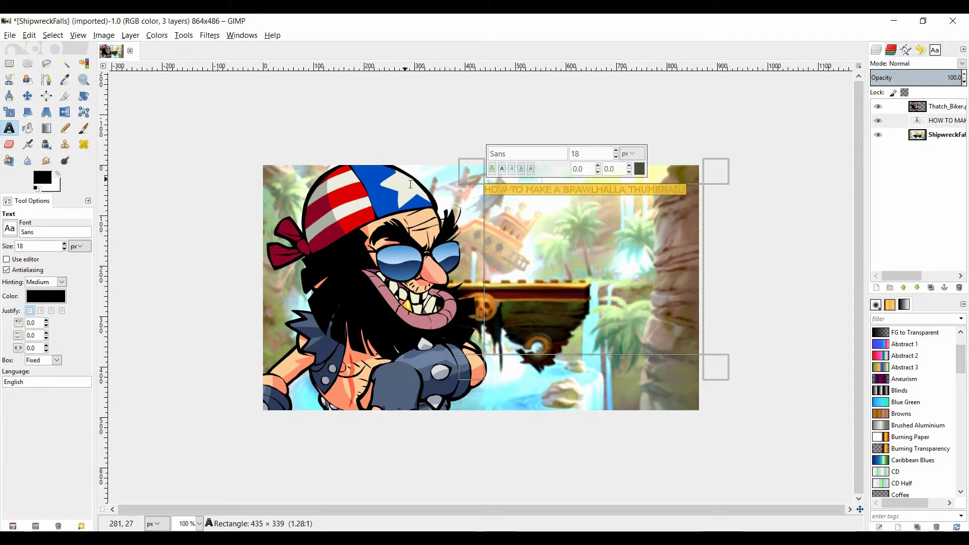
click(562, 192)
click(563, 194)
key(Return)
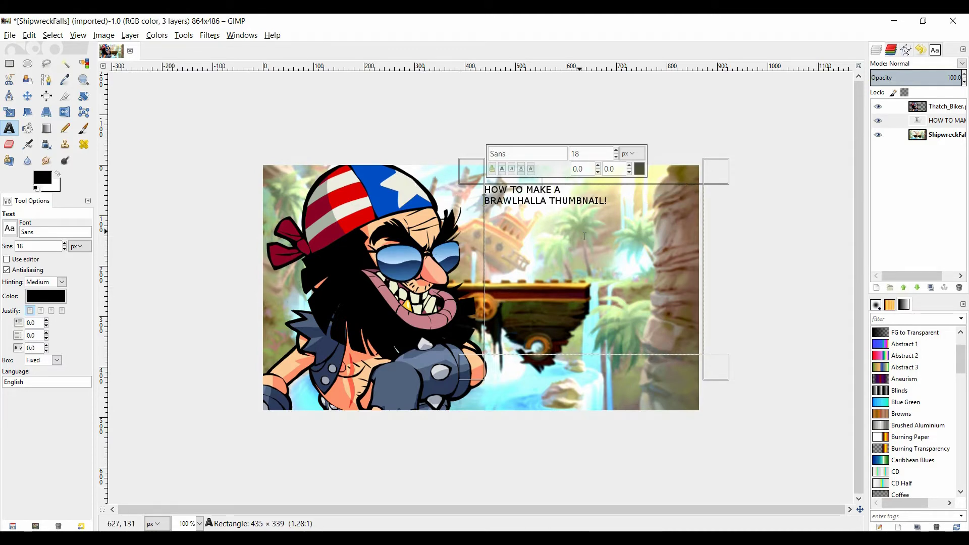
Step: Set the size of the entire title text to 50 px
drag(608, 201, 454, 182)
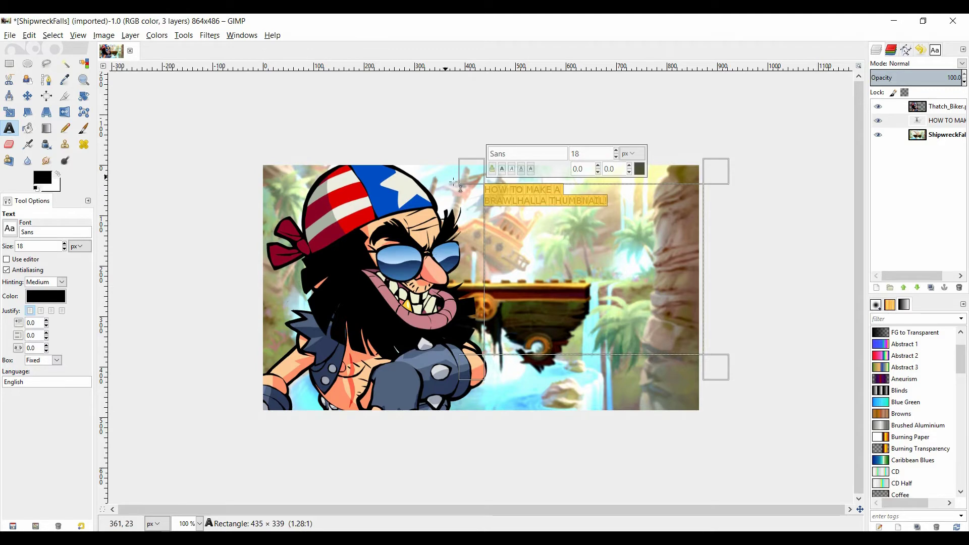
click(604, 154)
text(50)
key(Return)
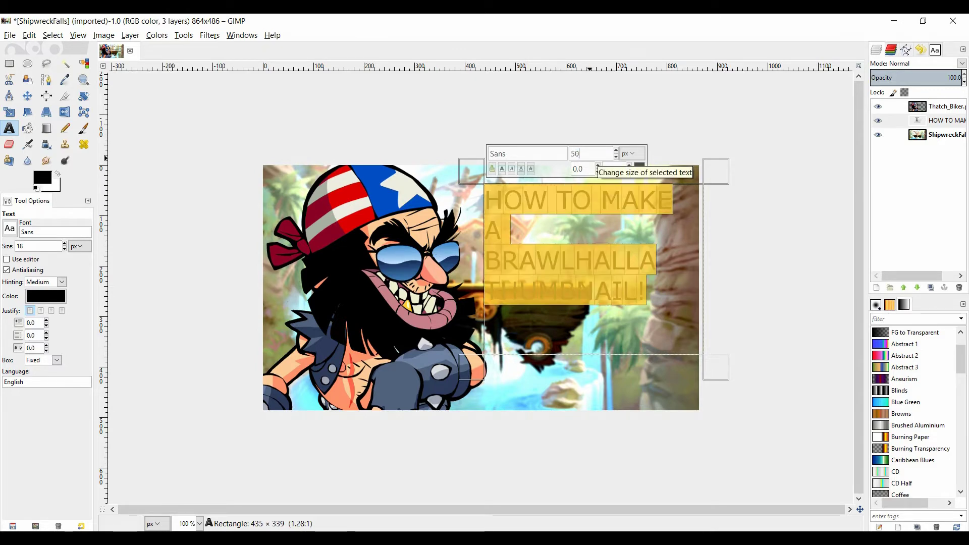
click(609, 263)
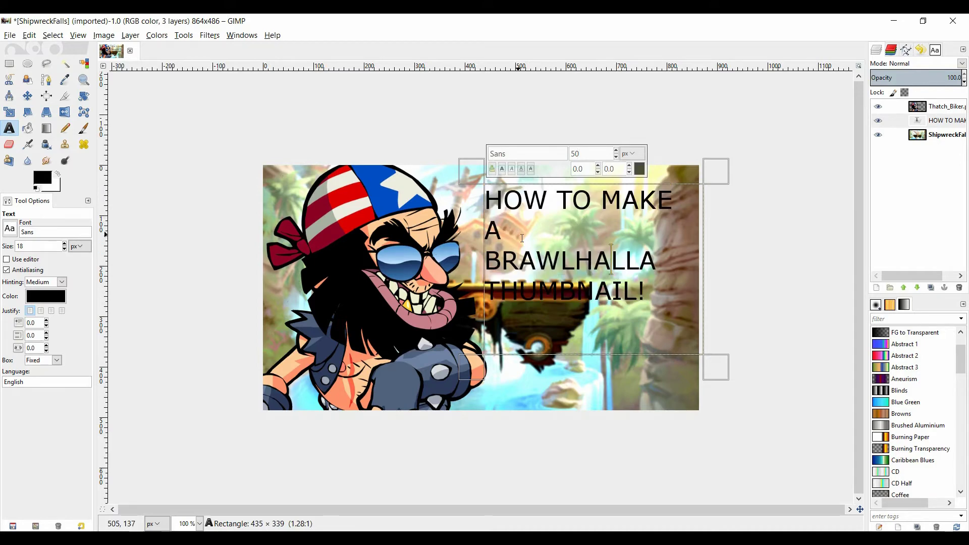
Step: Widen the title's text box to about 531 × 326 px so "HOW TO MAKE A" fits on one line
click(491, 232)
key(BackSpace)
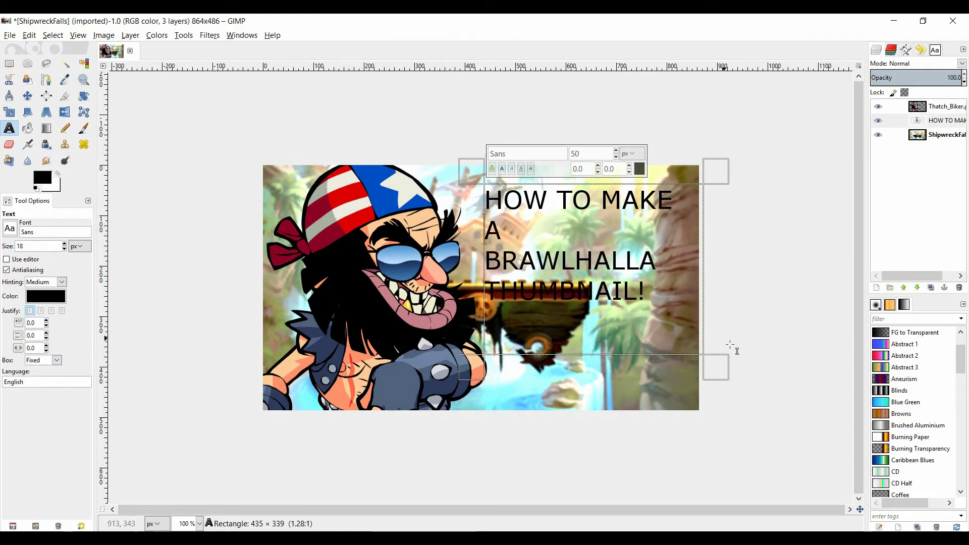
drag(730, 371, 776, 365)
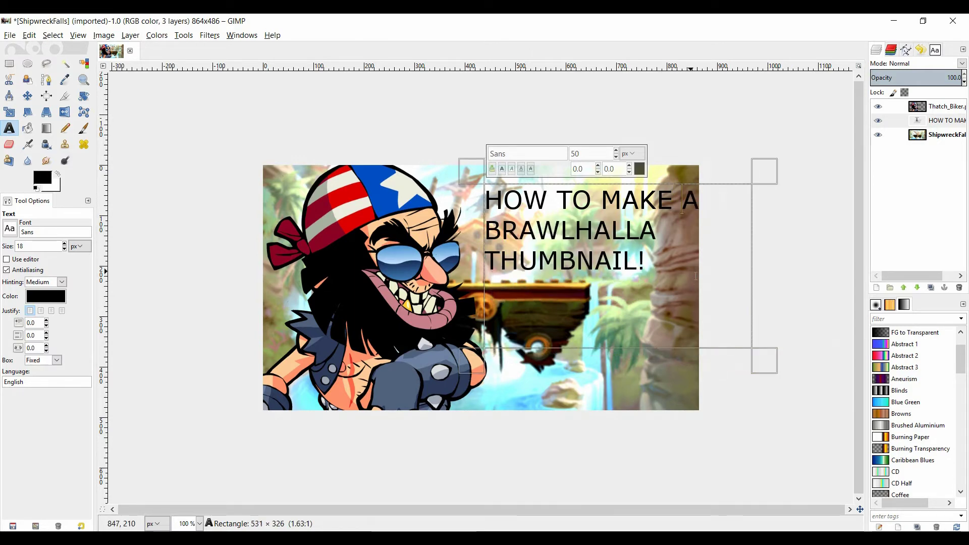
Step: Enlarge the whole title to 60 px and shift its text layer slightly left, closer to Thatch's face
drag(647, 263, 503, 177)
drag(664, 262, 485, 194)
double_click(605, 159)
text(60)
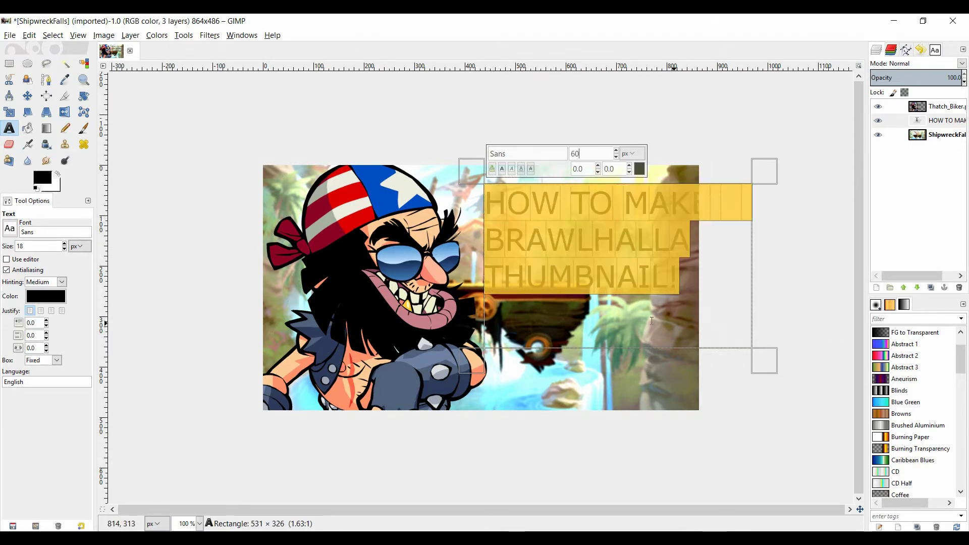
click(27, 96)
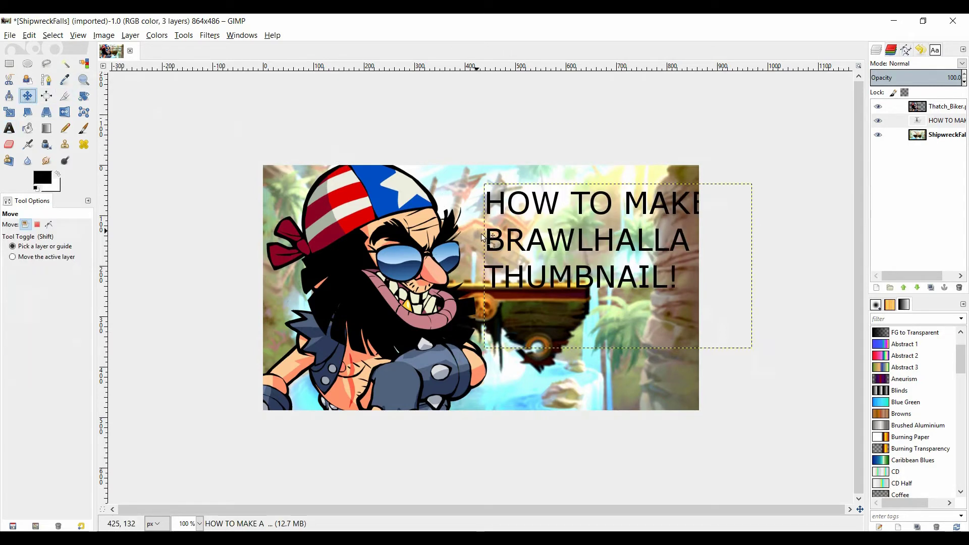
drag(512, 240, 495, 248)
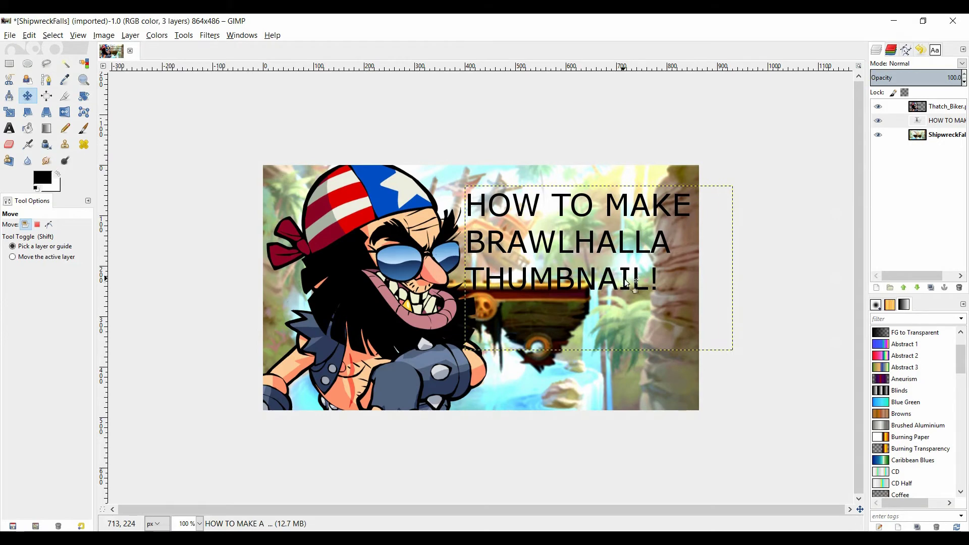
Step: Select the whole title text and preview fonts from Sans Bold onward, setting it to Segoe UI Heavy Italic
click(10, 129)
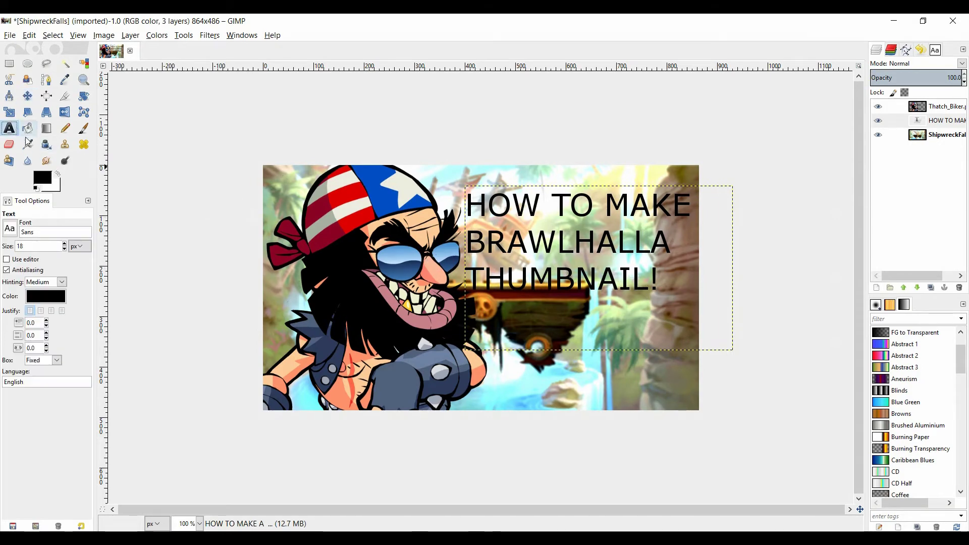
drag(714, 318, 447, 210)
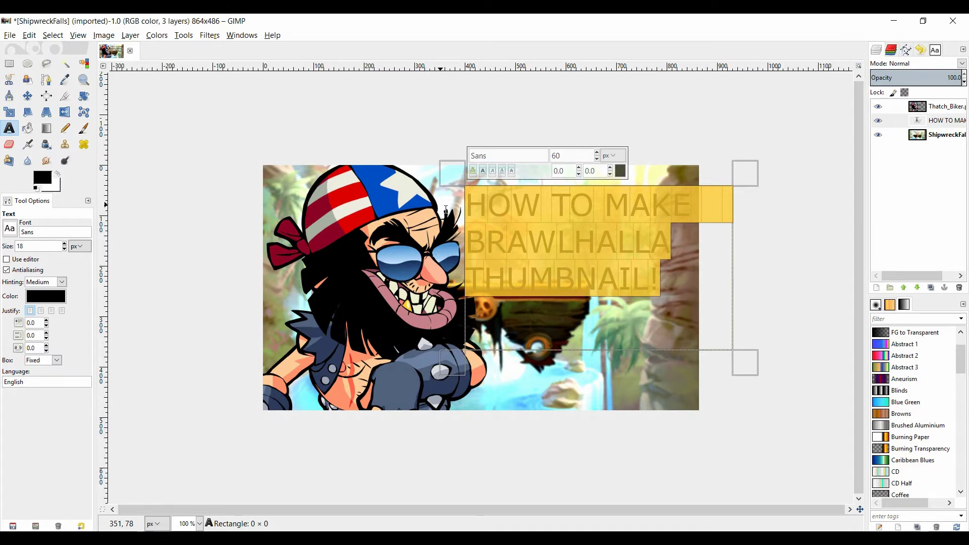
click(11, 230)
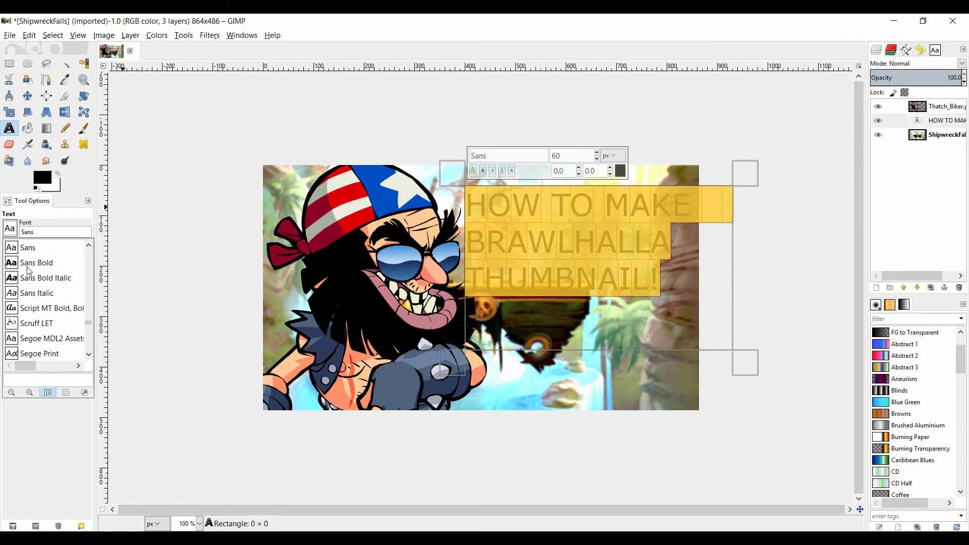
click(85, 393)
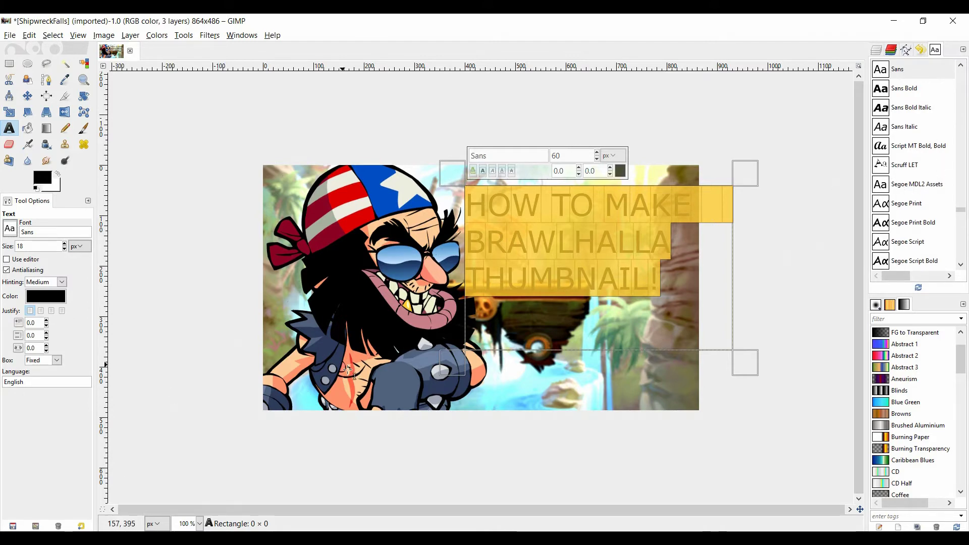
click(910, 96)
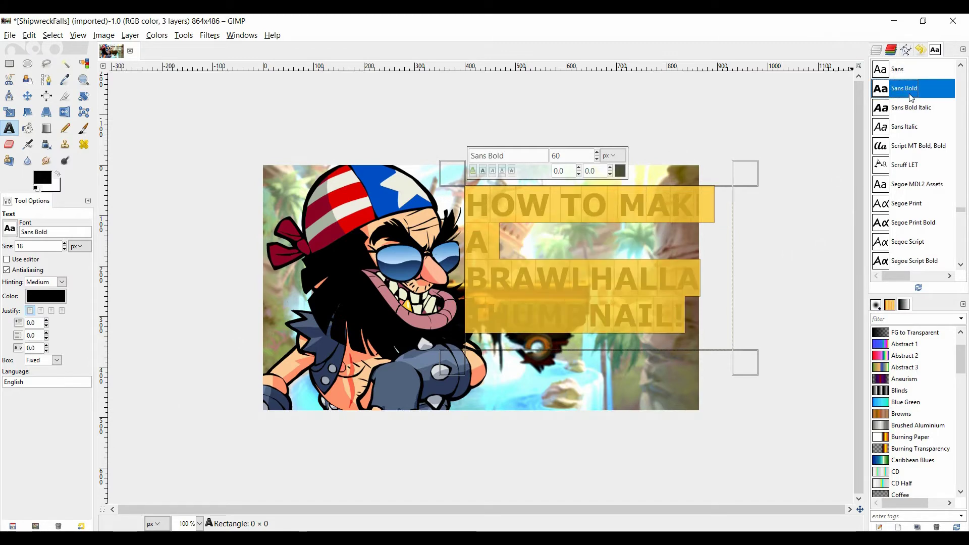
key(Down)
key(Down)
key(Down)
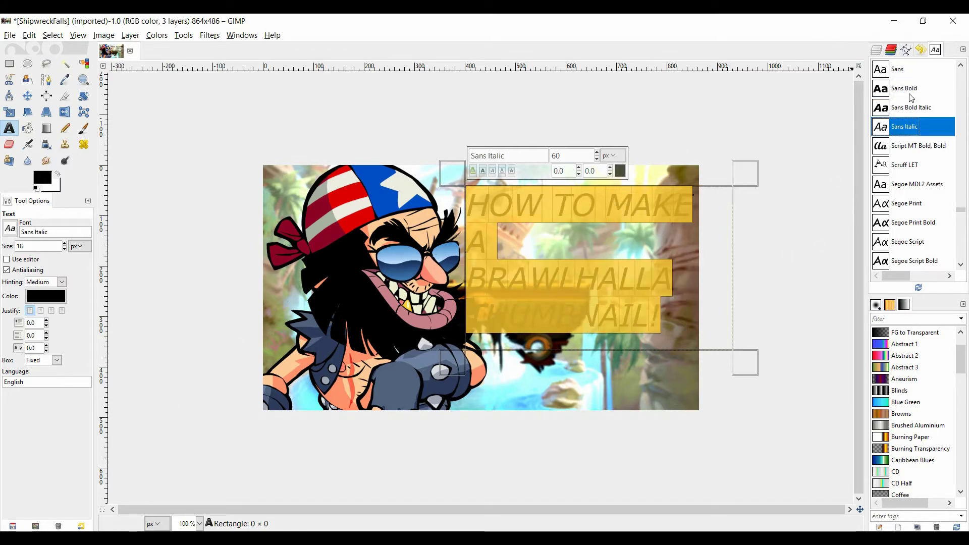
key(Down)
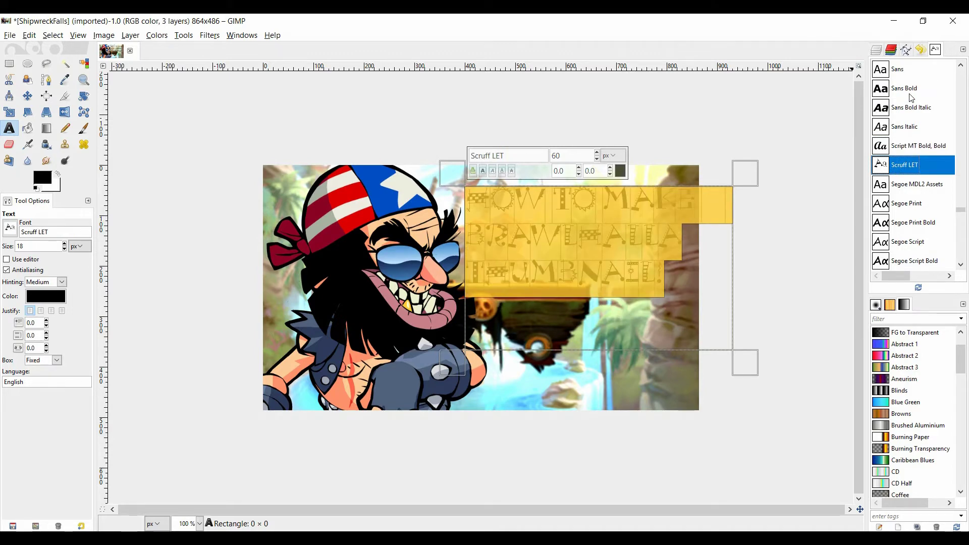
key(Down)
key(Down)
key(Down)
key(Down)
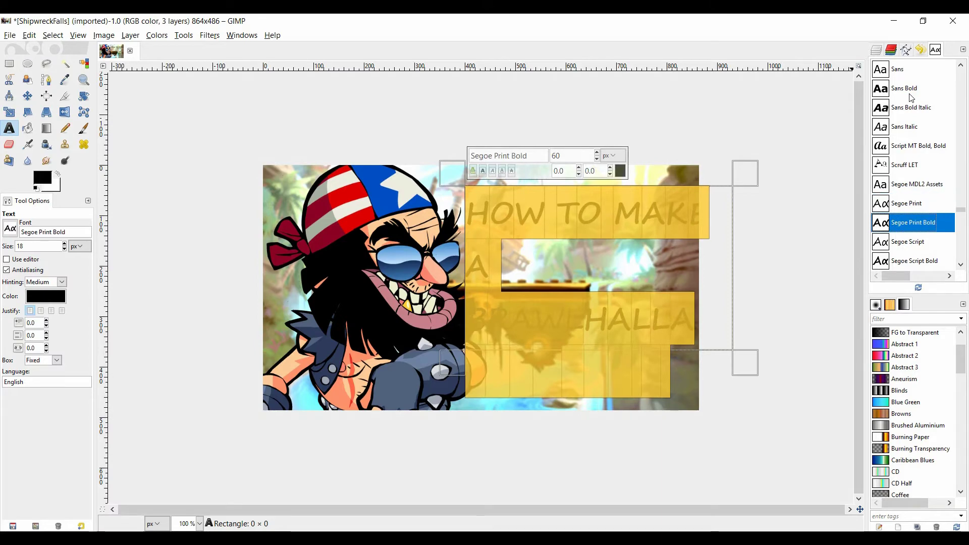
key(Down)
key(Down)
key(Down)
key(Down)
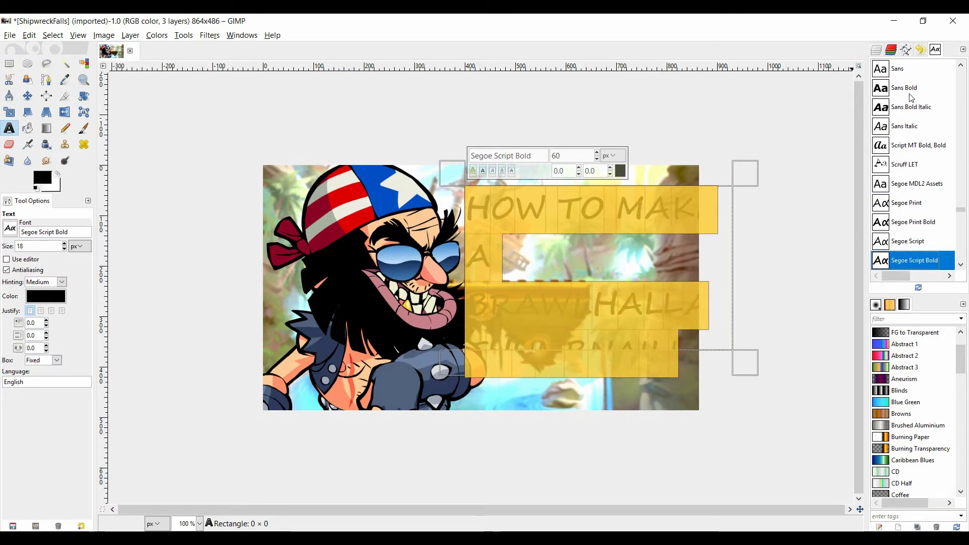
key(Down)
key(Down)
key(Down)
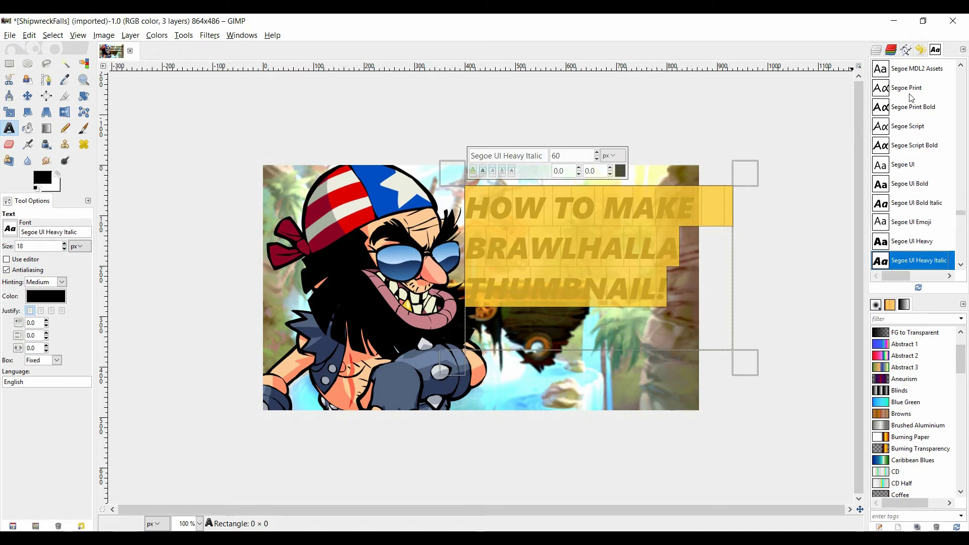
key(Down)
key(Up)
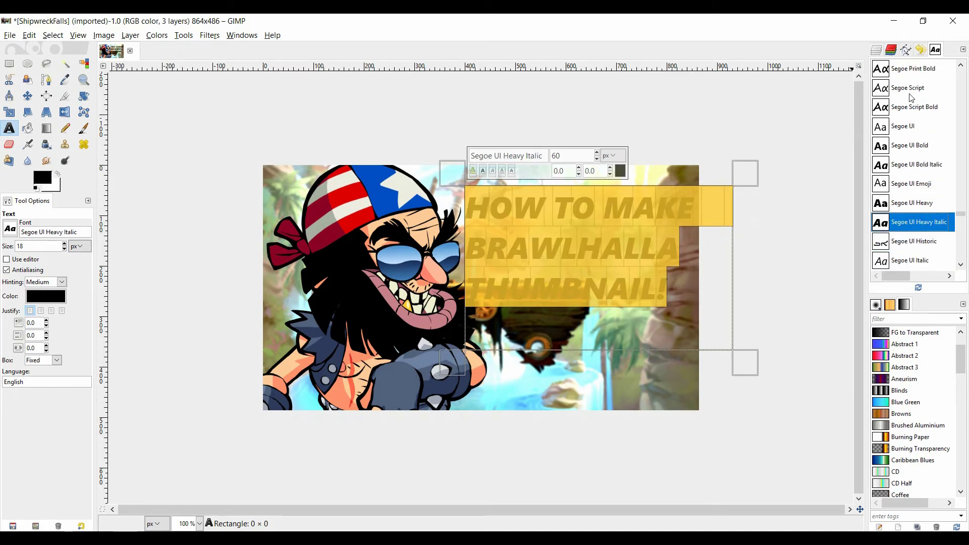
Step: Try further fonts on the title, including Serif Bold Italic, Sitka Banner and Sitka Subheading Italic
key(Up)
key(Down)
key(Down)
key(Up)
key(Down)
key(Down)
key(Down)
key(Down)
key(Down)
key(Down)
key(Down)
key(Down)
key(Down)
key(Down)
key(Down)
key(Down)
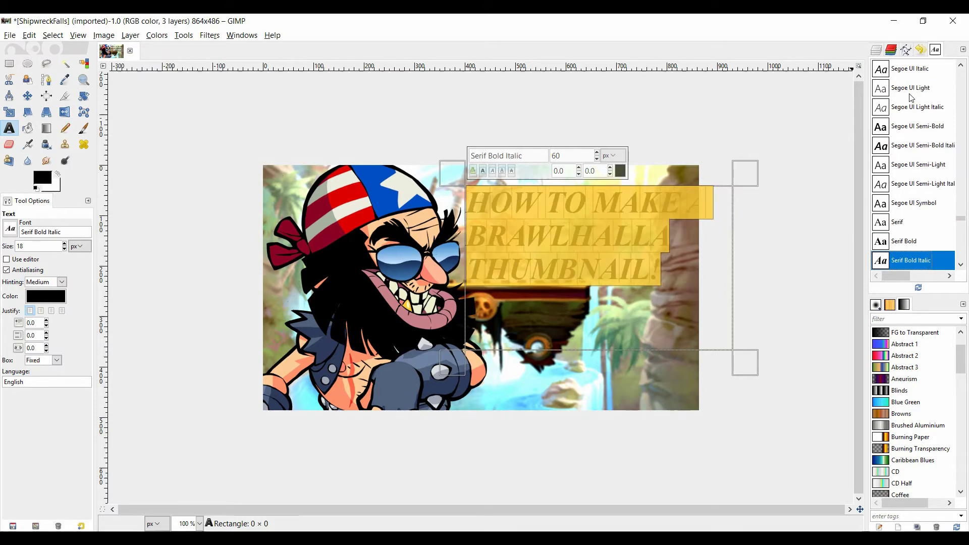
key(Down)
key(Down)
key(Down)
key(Down)
key(Down)
key(Down)
key(Down)
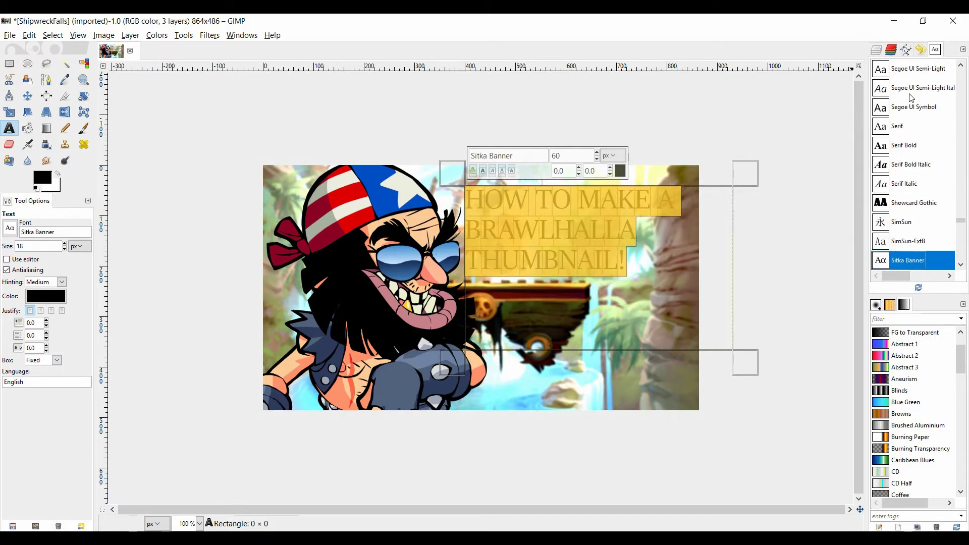
key(Down)
key(Down)
key(Down)
key(Down)
key(Down)
key(Down)
key(Down)
key(Down)
key(Down)
key(Down)
key(Down)
key(Down)
key(Down)
key(Down)
key(Down)
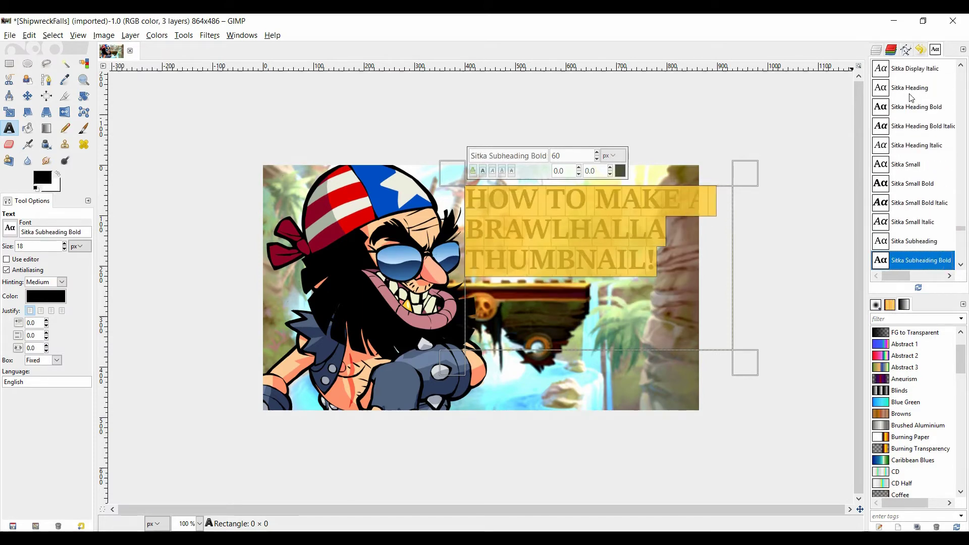
key(Down)
key(Down)
key(Down)
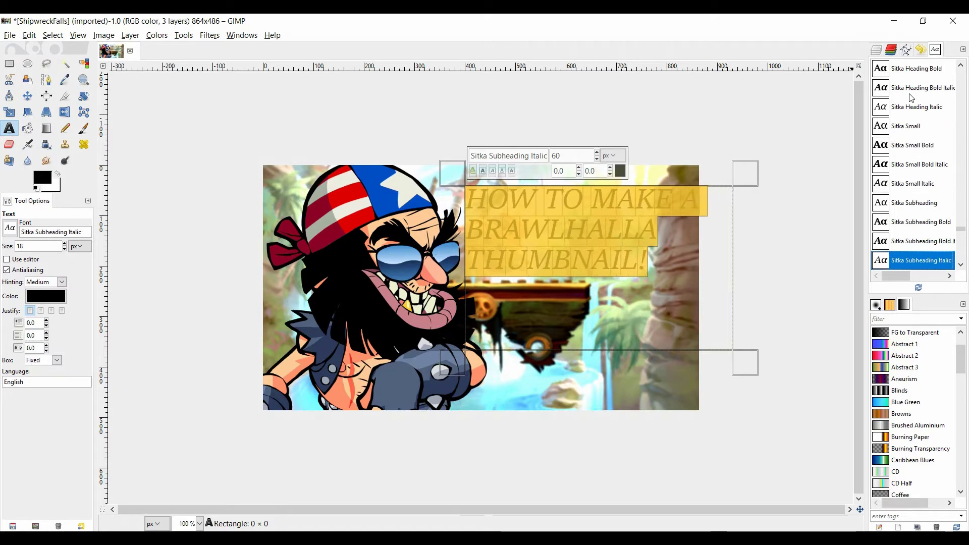
Step: Shift the title's text layer slightly upward, closer to the image's upper edge
click(876, 50)
key(m)
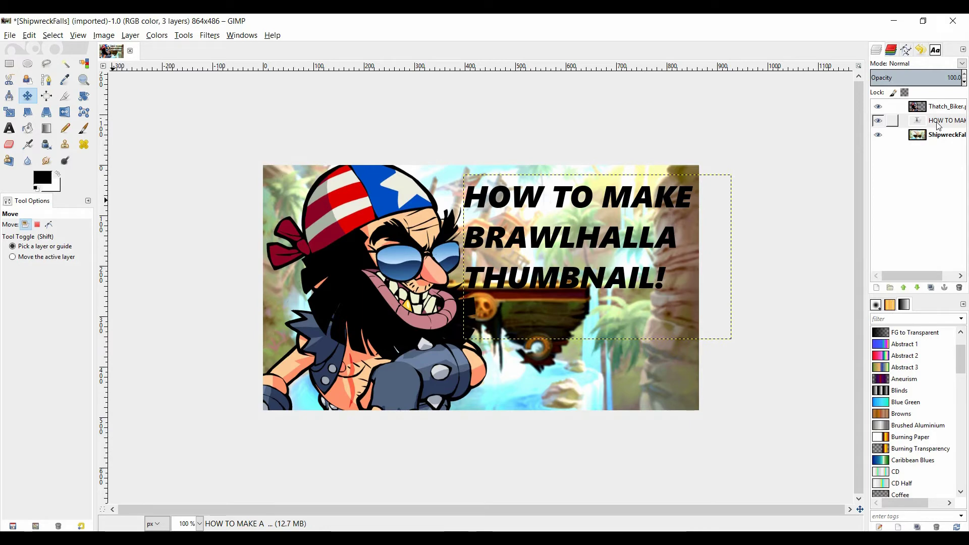
Step: Select the title's black lettering by color and grow the selection outward around the letters
click(88, 67)
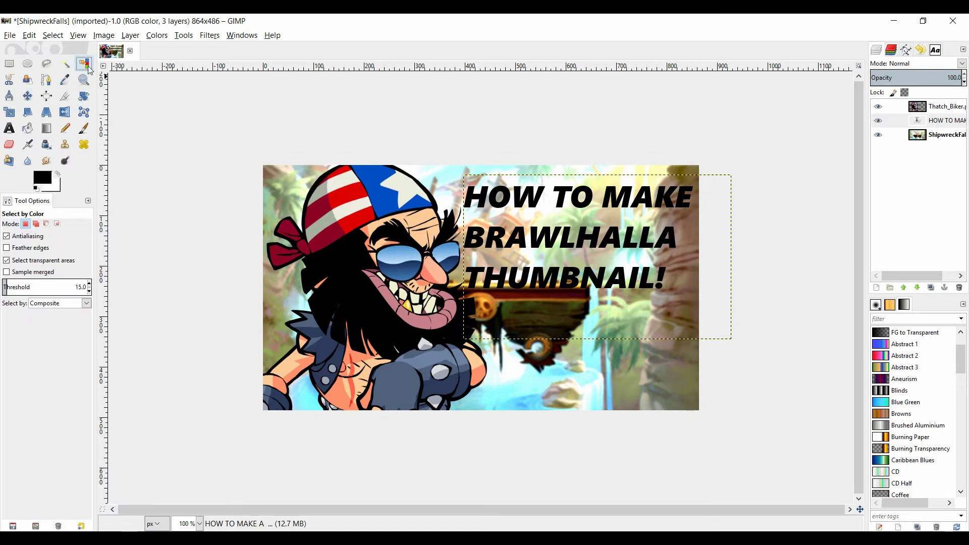
click(486, 204)
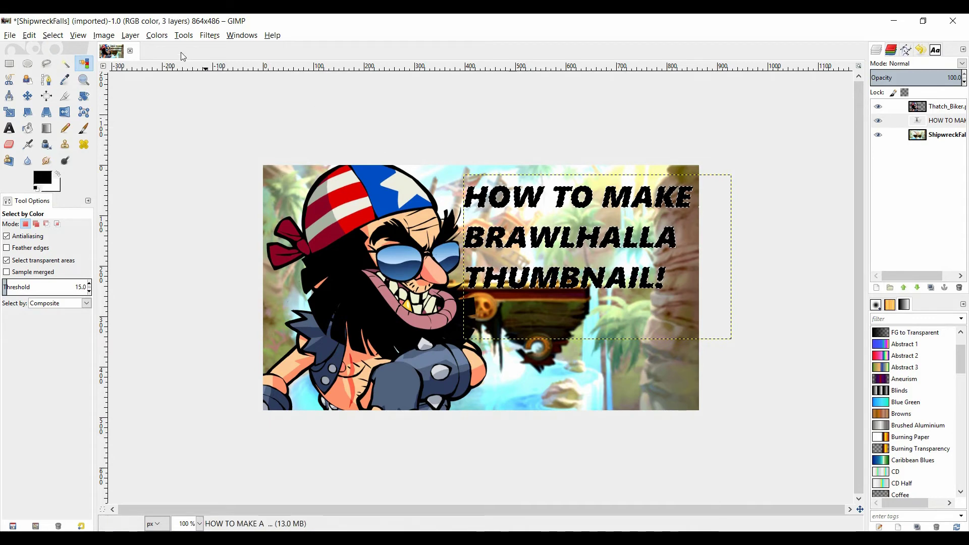
click(52, 35)
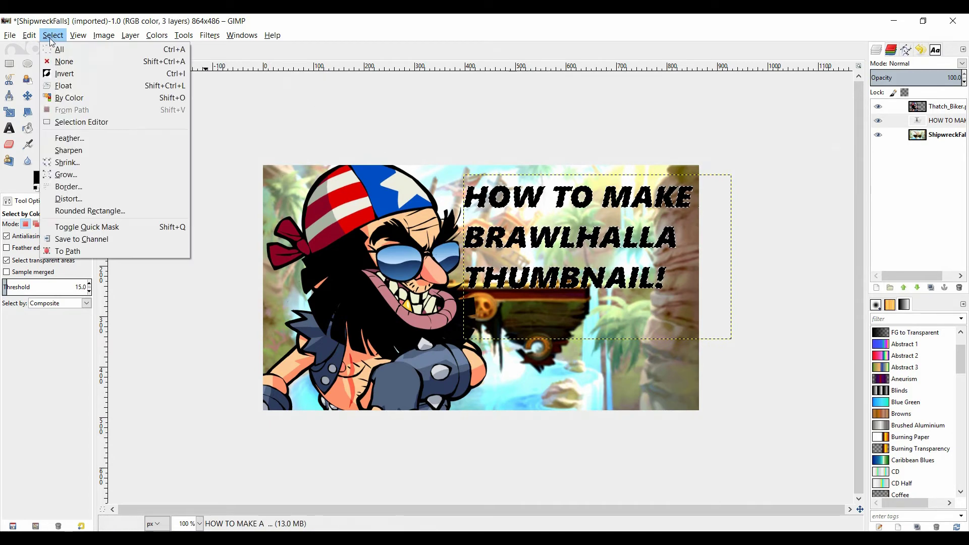
click(86, 176)
click(118, 186)
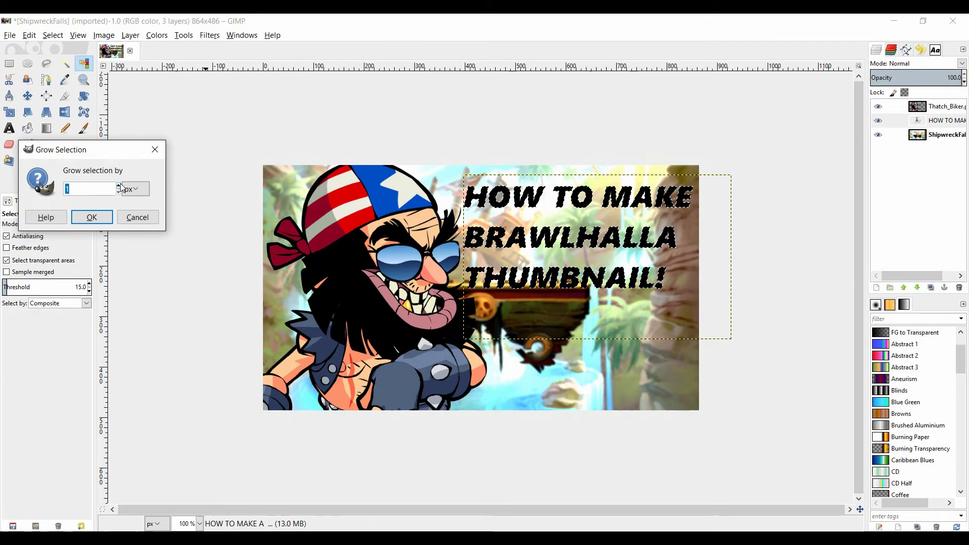
click(93, 217)
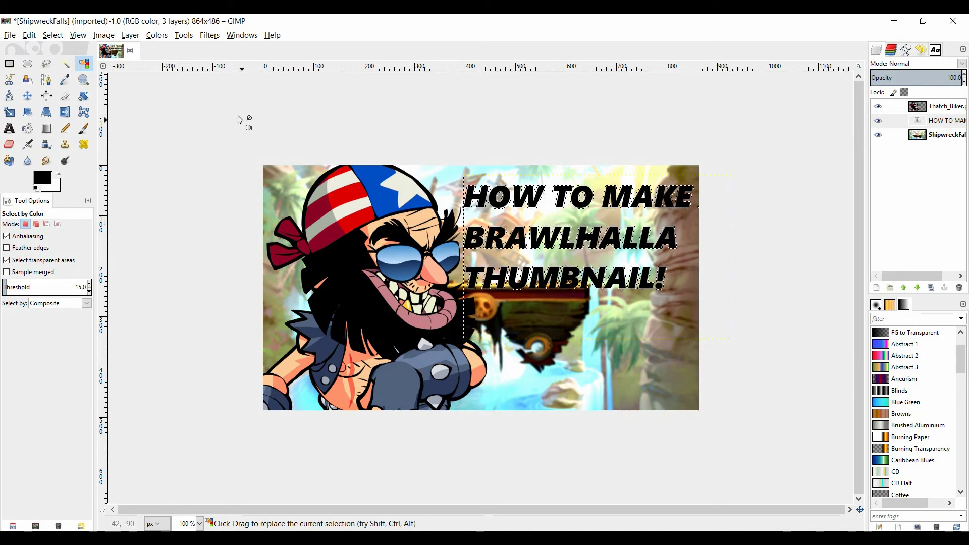
Step: Create a transparent 864 × 486 px layer named "Text Grow"
click(131, 35)
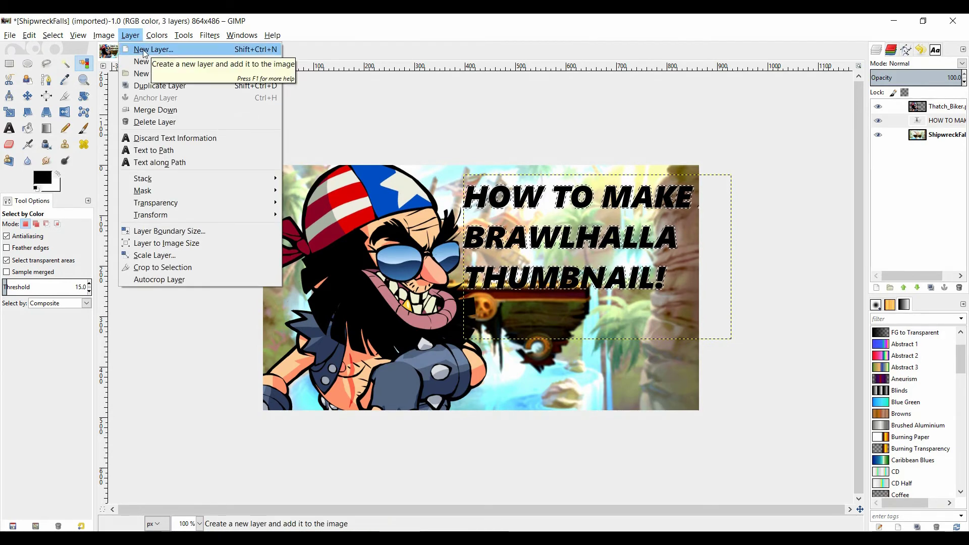
click(146, 50)
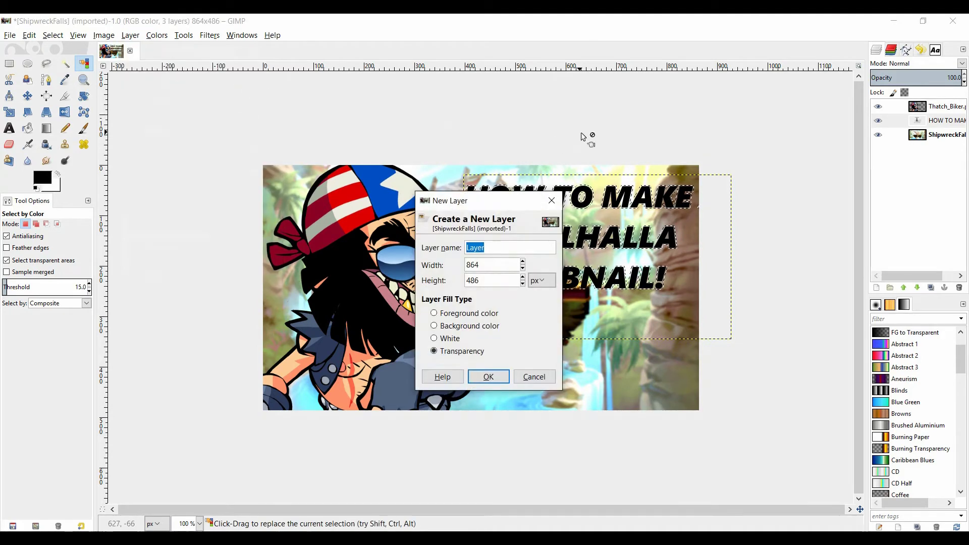
text(T)
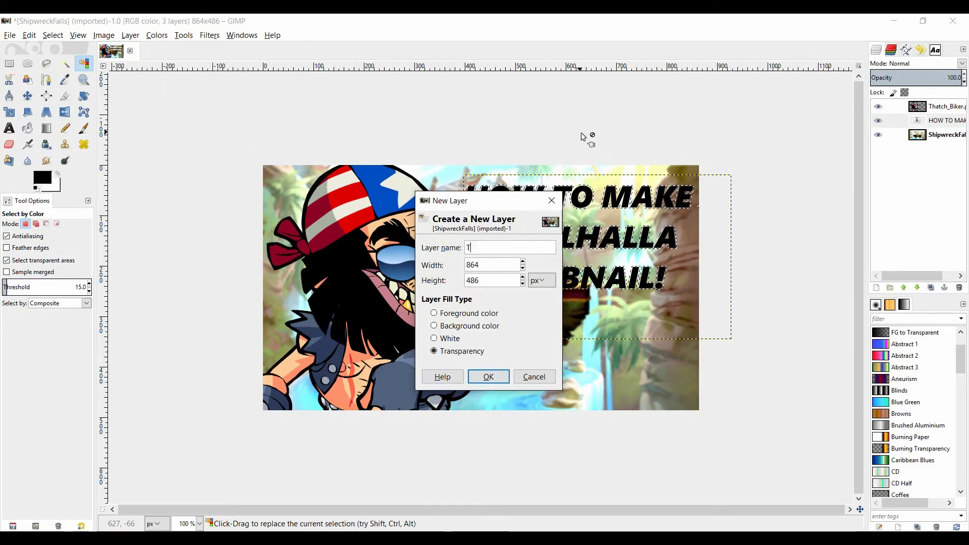
text(ext Grow)
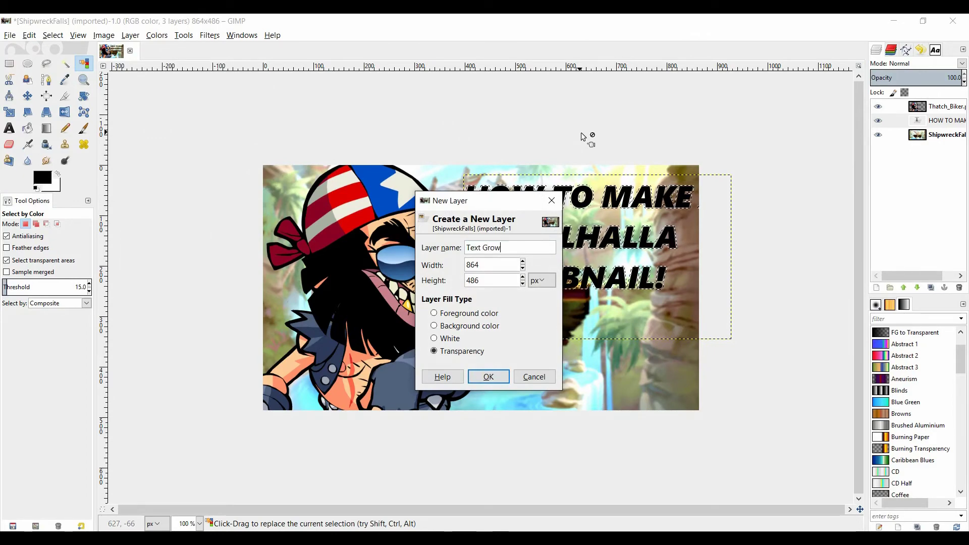
key(Return)
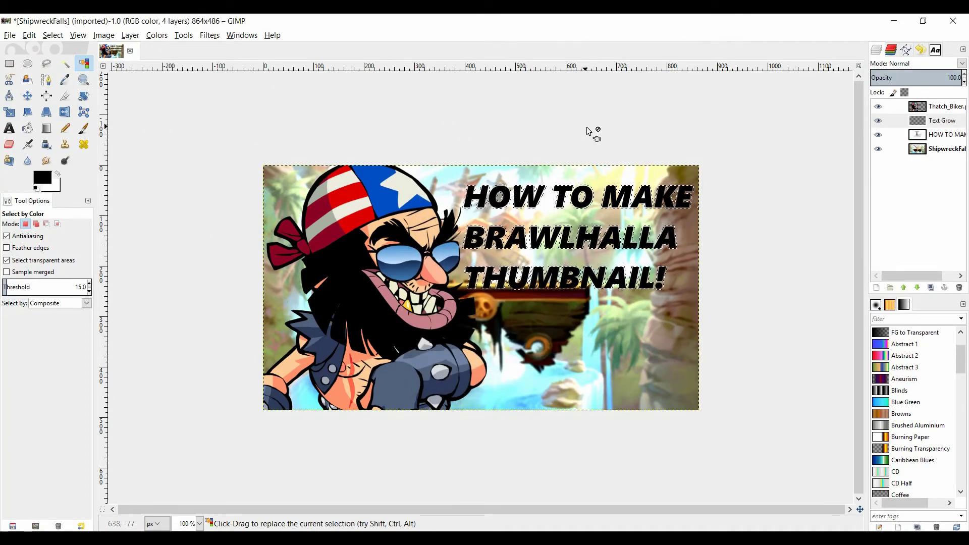
Step: Set the foreground color to white and bucket-fill the grown title selection on the Text Grow layer
click(29, 132)
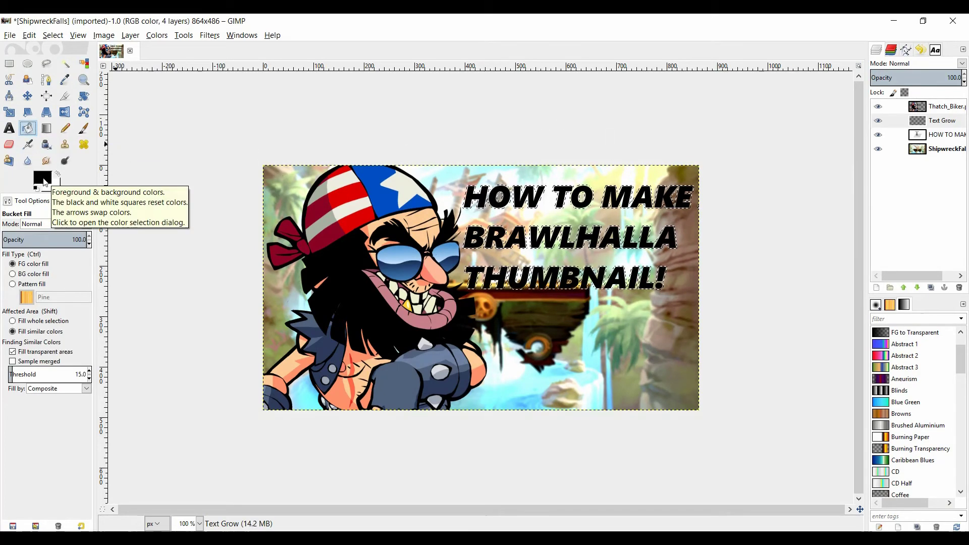
click(45, 178)
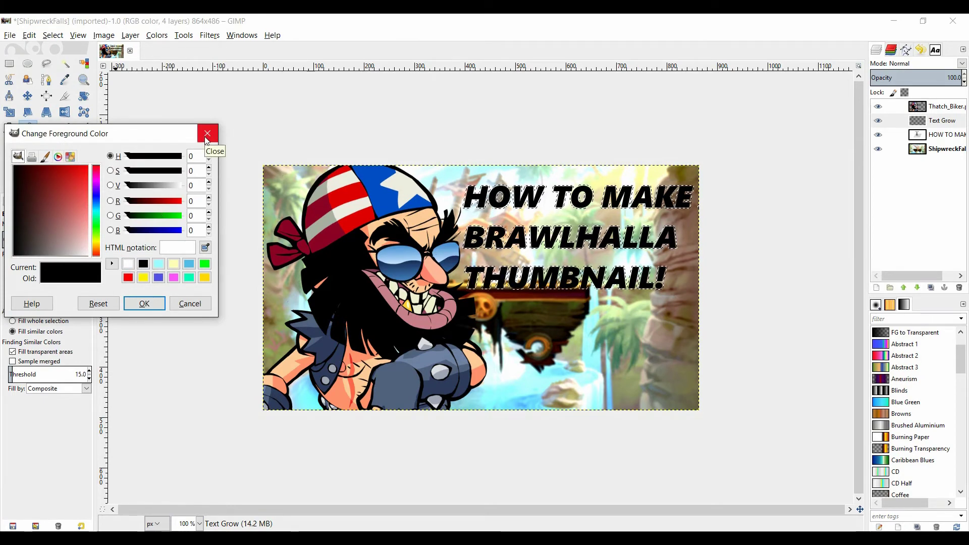
click(128, 263)
click(145, 304)
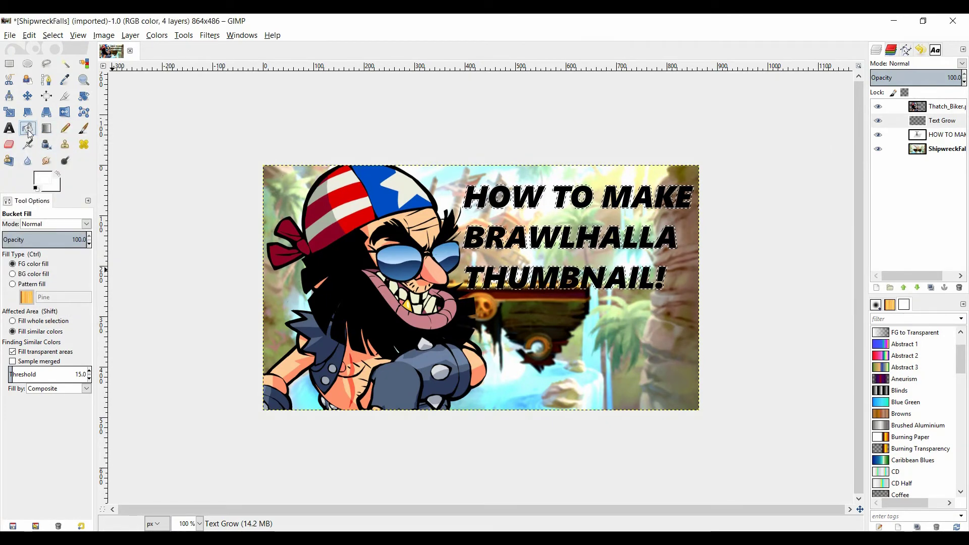
click(472, 202)
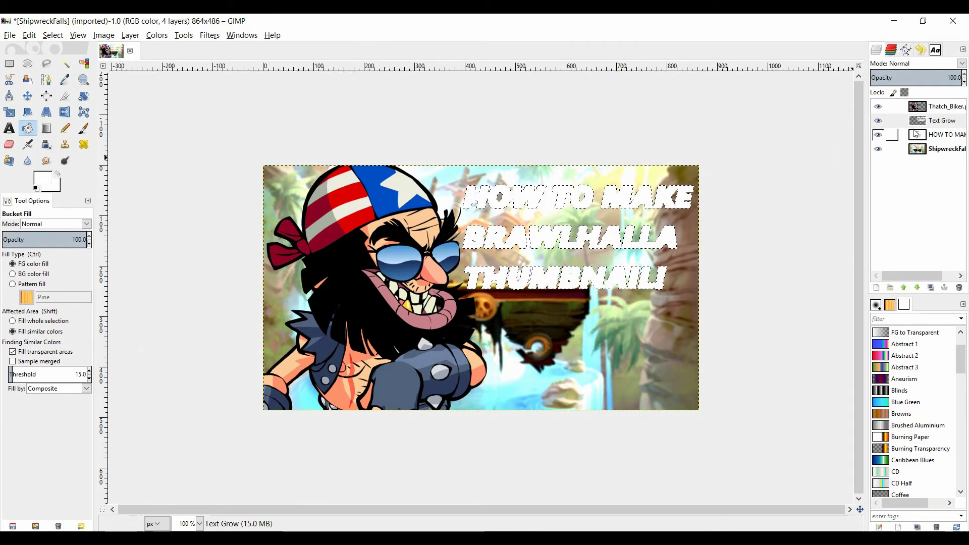
Step: Place the Text Grow layer beneath the title's text layer as a white outline and clear the selection
drag(938, 121, 938, 143)
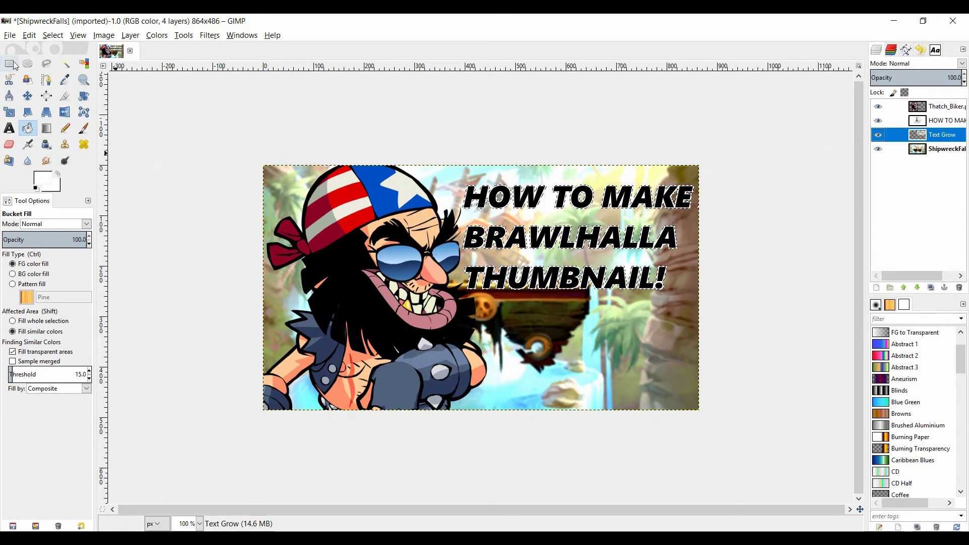
click(55, 35)
click(64, 61)
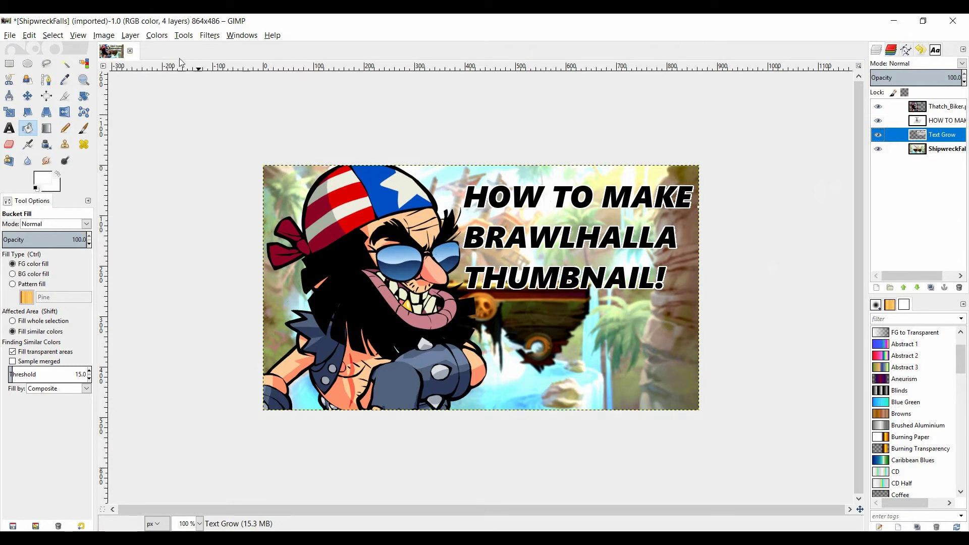
Step: Apply a Gaussian Blur with a 12 px horizontal and vertical radius to the Text Grow layer
click(131, 36)
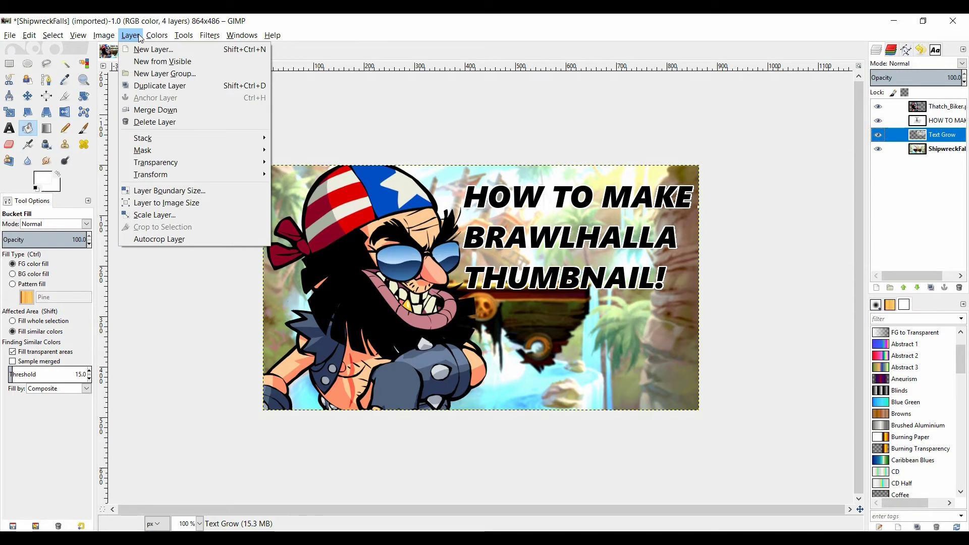
click(942, 141)
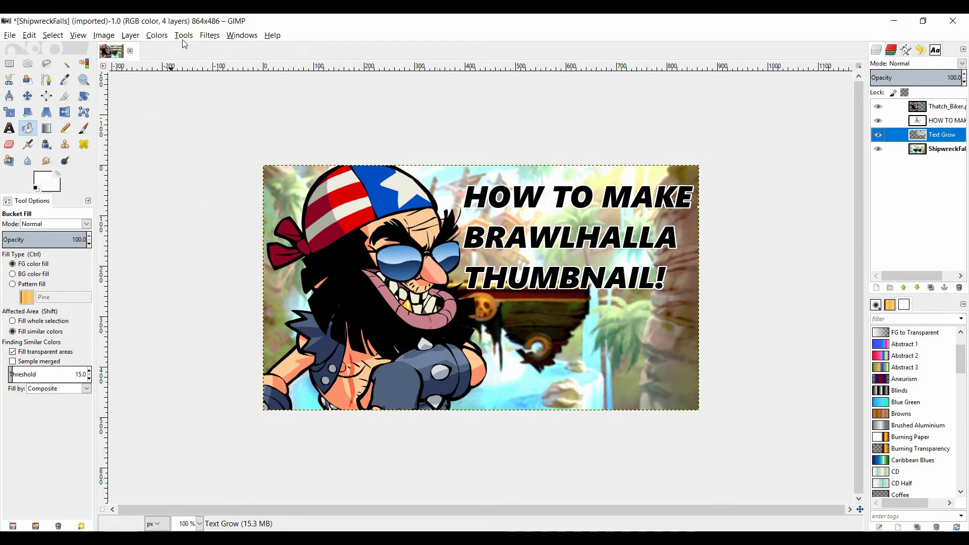
click(209, 35)
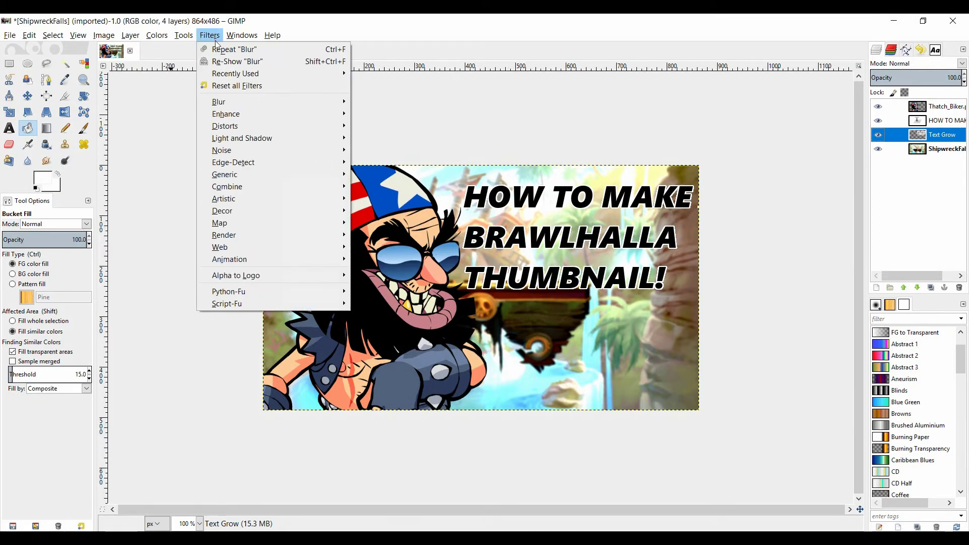
mouse_move(231, 101)
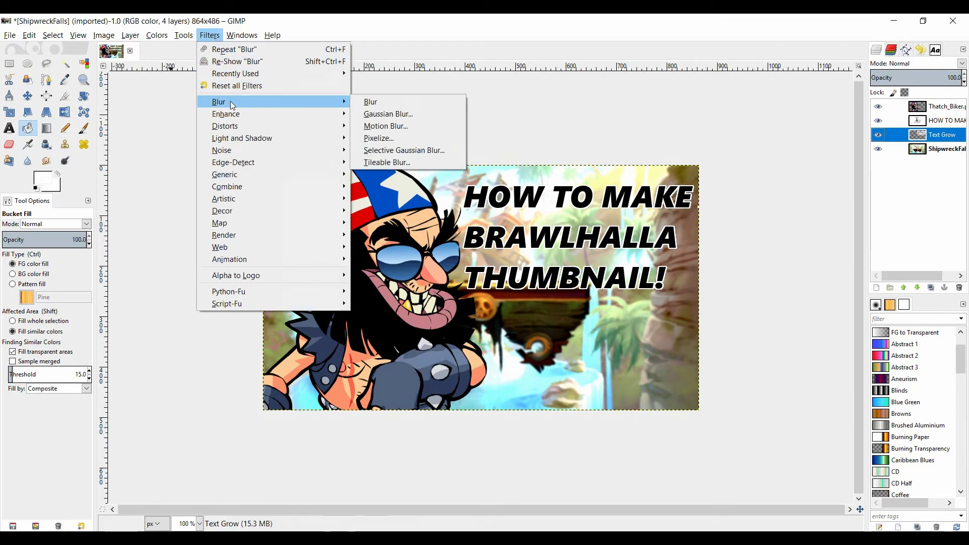
click(388, 113)
drag(508, 232, 510, 263)
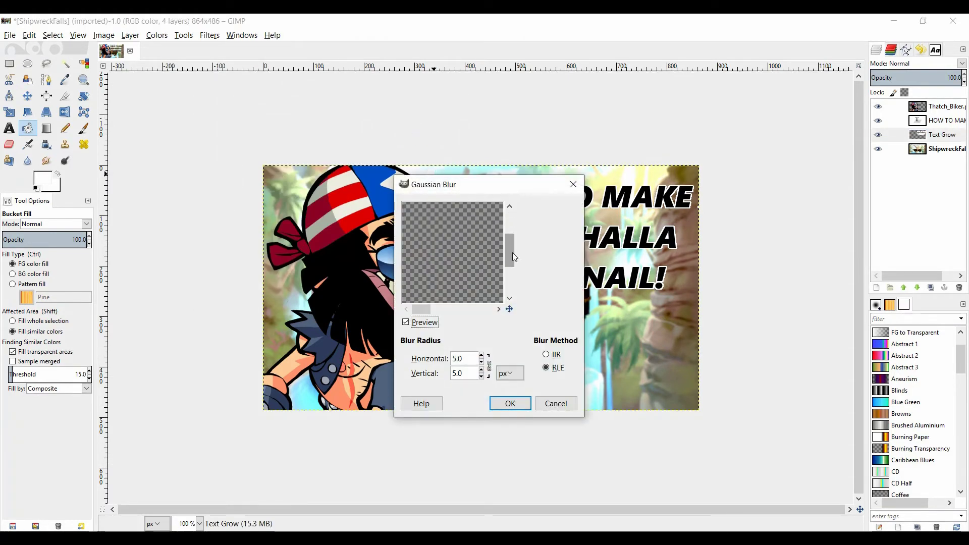
drag(424, 313, 458, 309)
drag(514, 265, 515, 249)
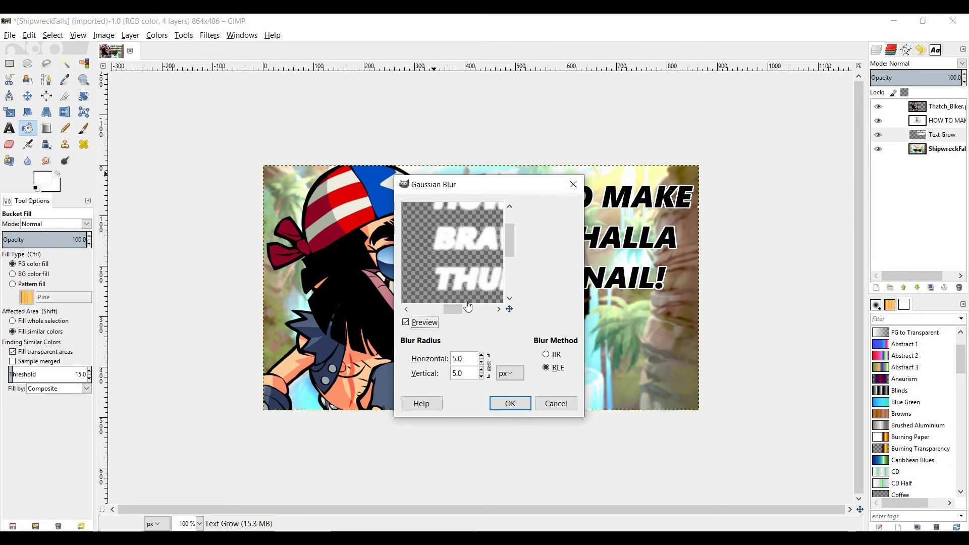
click(482, 355)
click(482, 355)
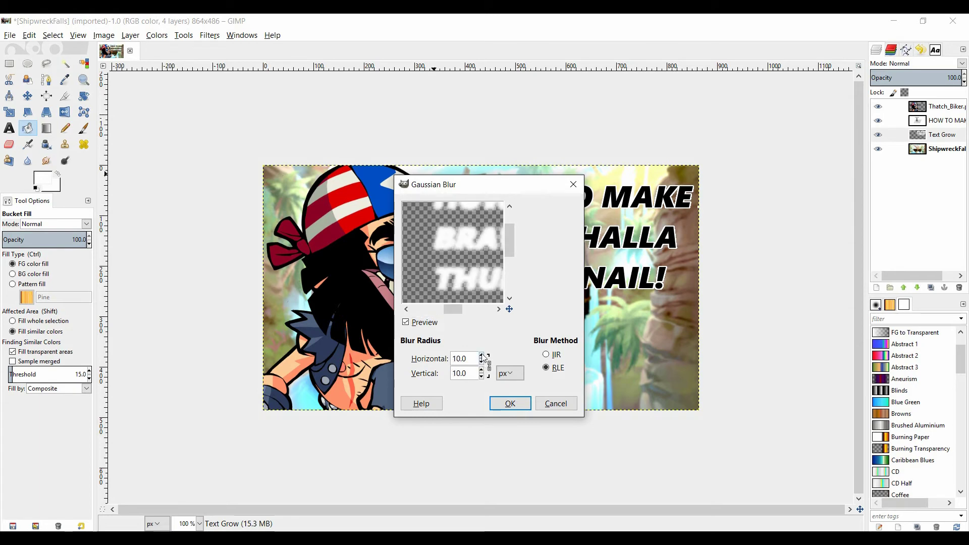
click(482, 356)
click(506, 401)
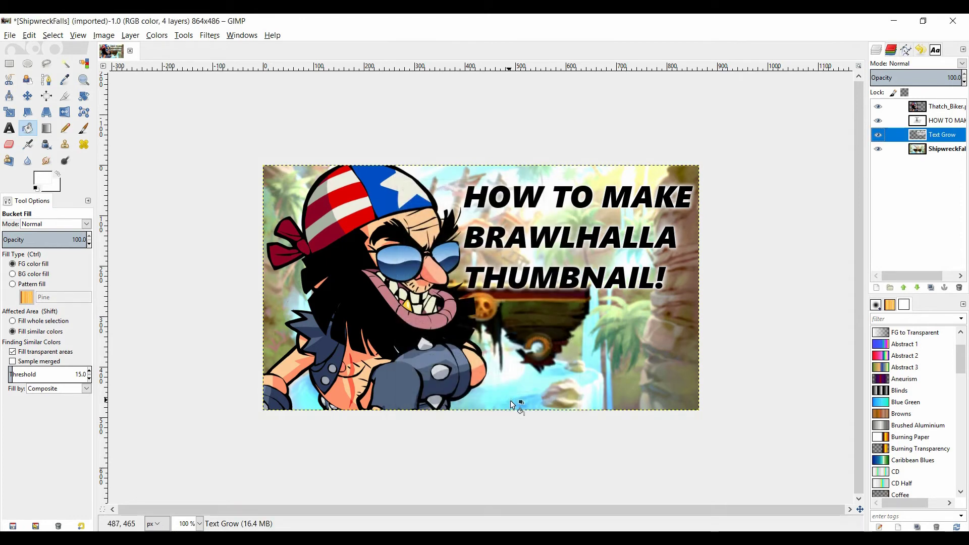
Step: Examine the blurred white glow around the title letters up close and at full-image size
scroll(527, 224, up, 8)
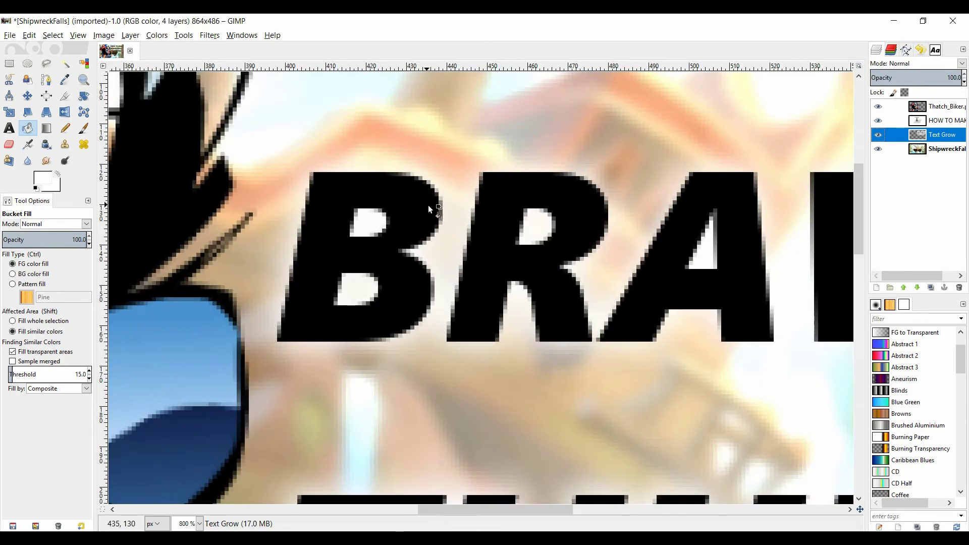
scroll(428, 205, down, 4)
scroll(430, 168, up, 1)
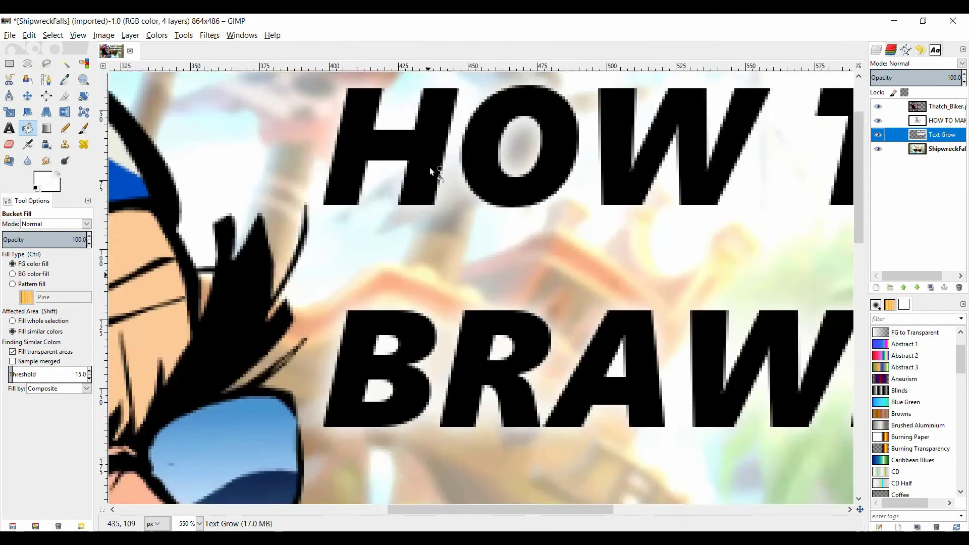
scroll(419, 179, up, 3)
scroll(416, 178, down, 2)
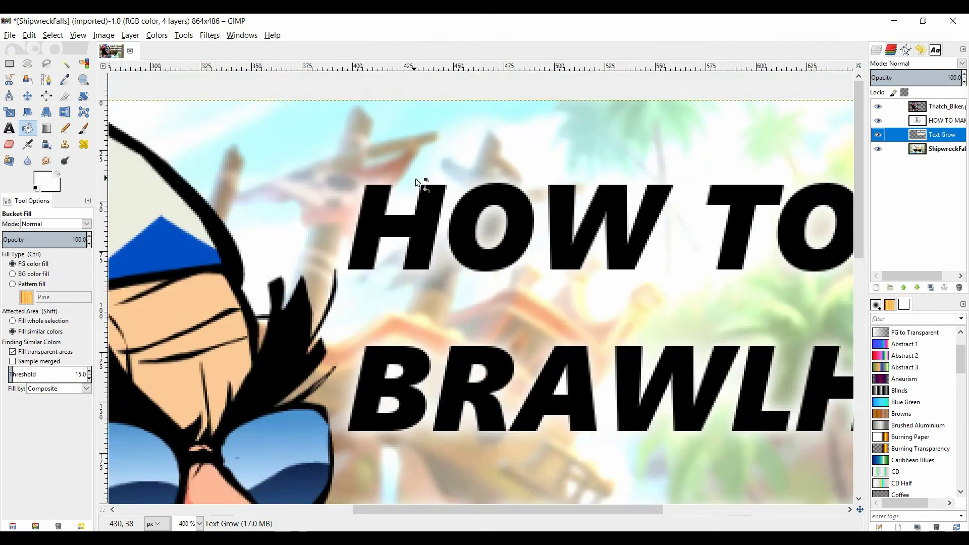
scroll(480, 177, down, 2)
scroll(496, 216, down, 2)
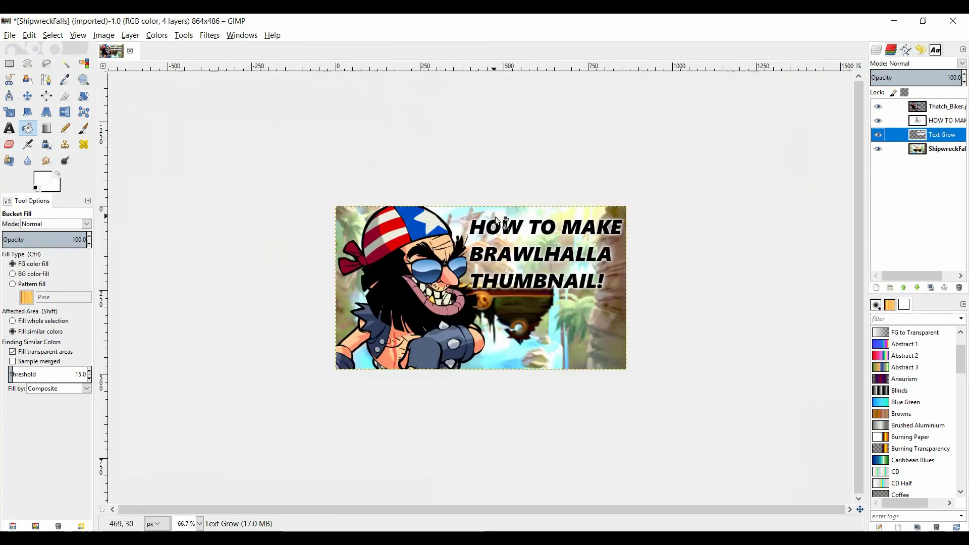
scroll(495, 216, up, 1)
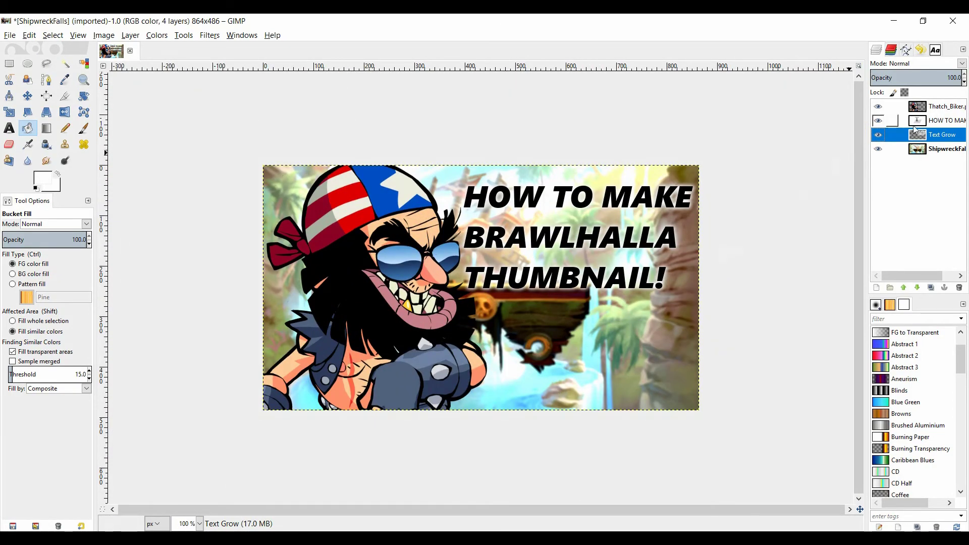
Step: Create a selection from the Thatch_Biker layer's alpha and grow it by 4 px
click(941, 106)
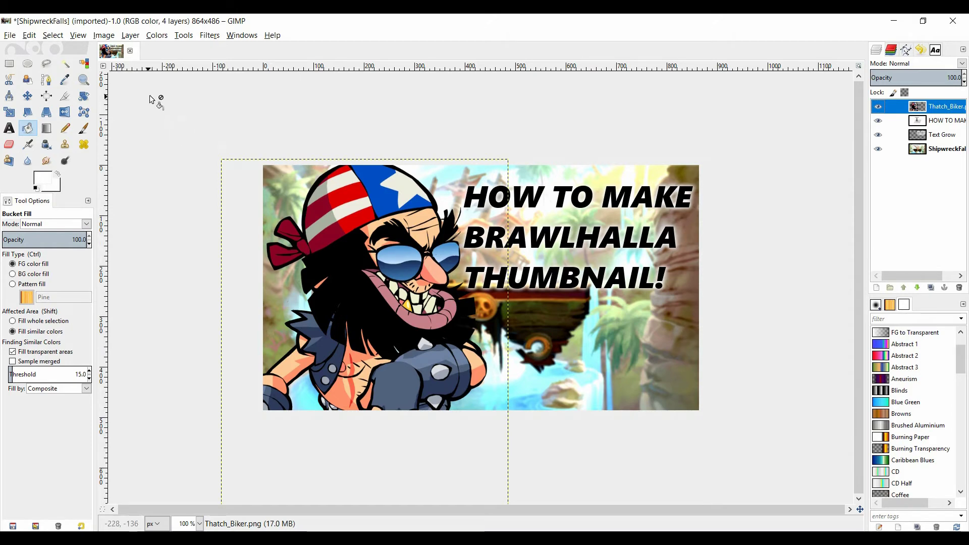
click(133, 36)
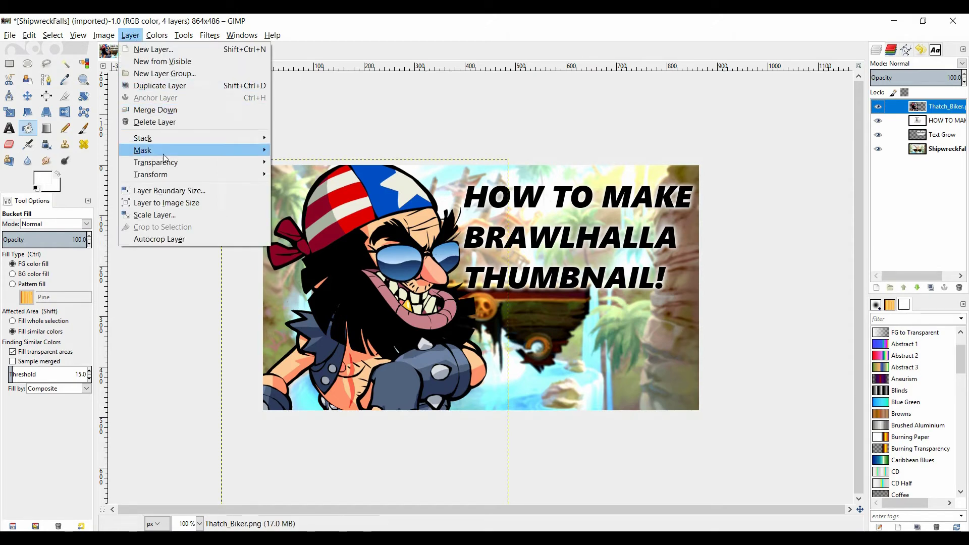
mouse_move(165, 167)
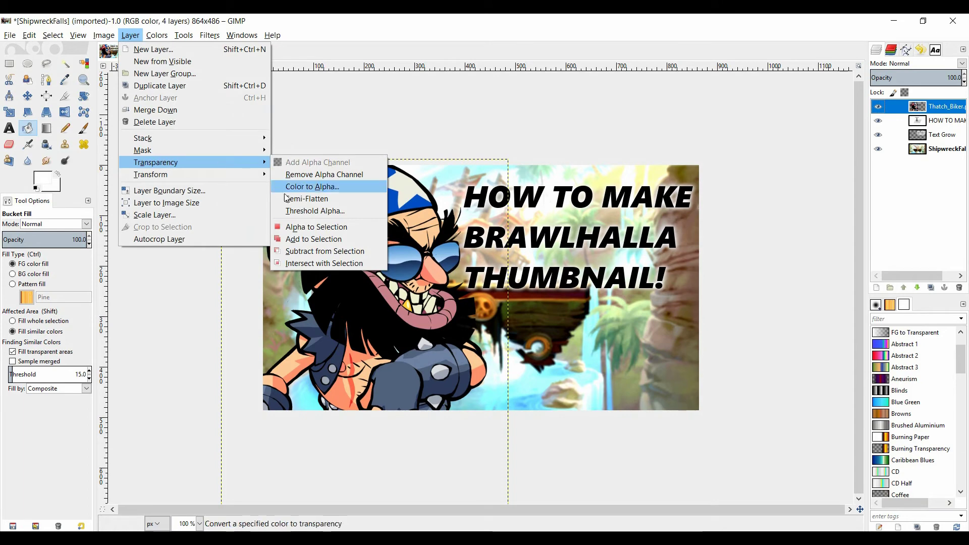
click(314, 226)
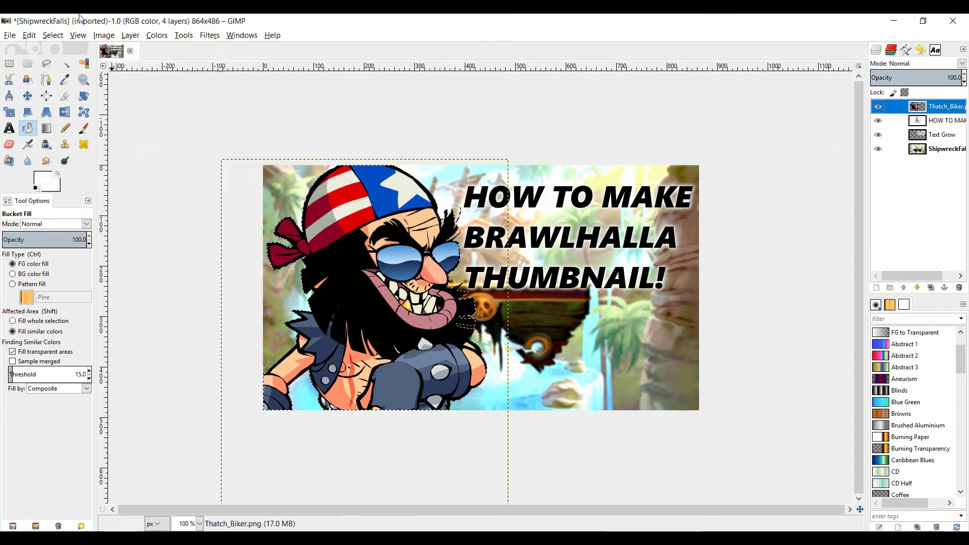
click(53, 35)
click(80, 178)
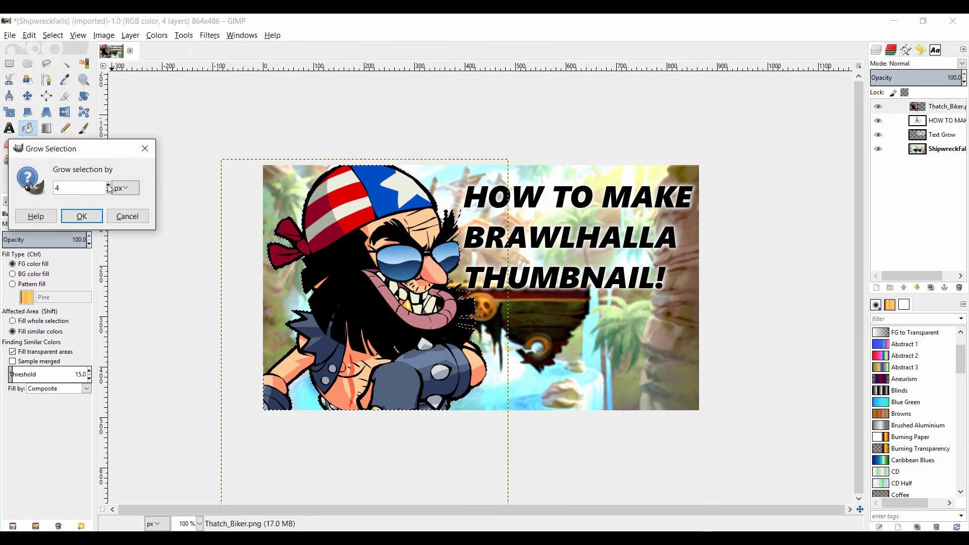
click(81, 216)
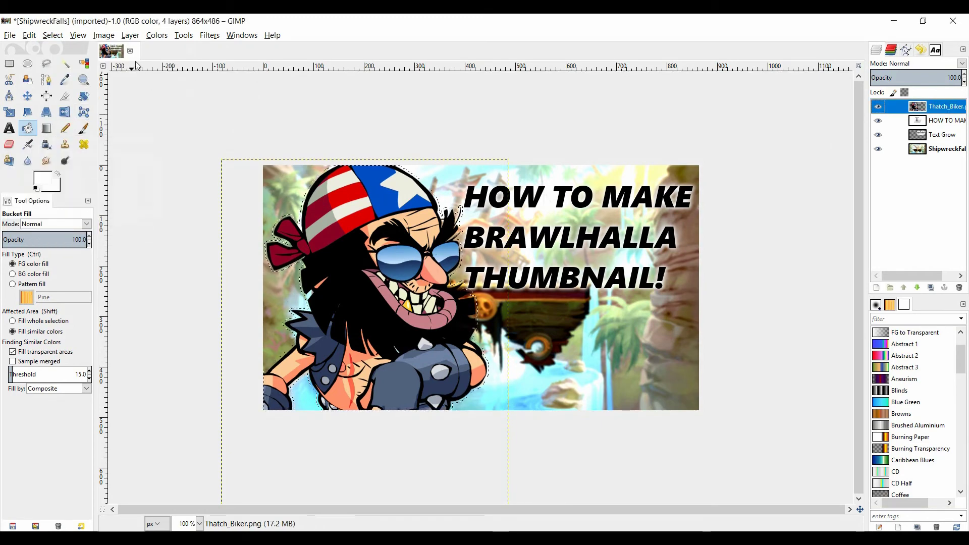
Step: Create a transparent 864 × 486 px layer named "Thatch Grow" and bucket-fill the grown character selection on it with white
click(130, 35)
click(143, 47)
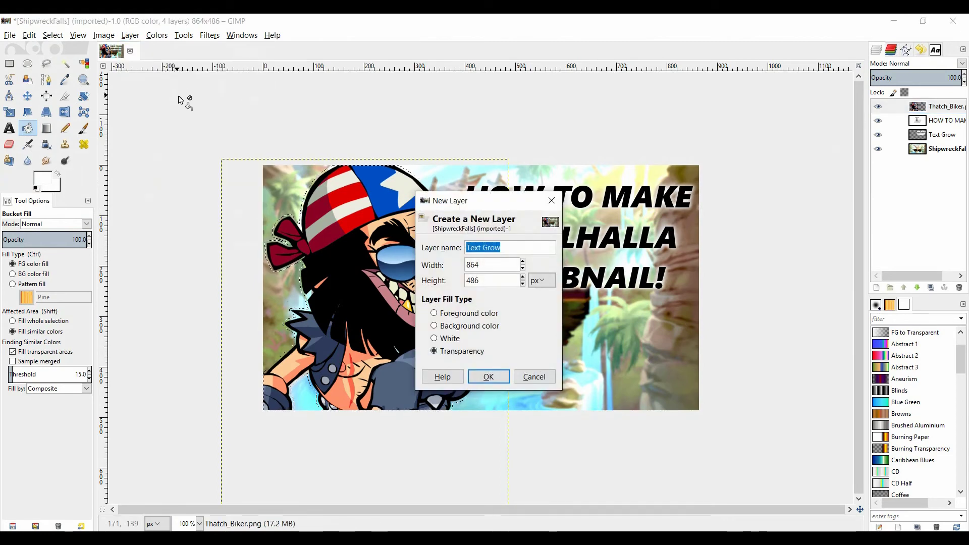
text(Thatch Grow)
key(Return)
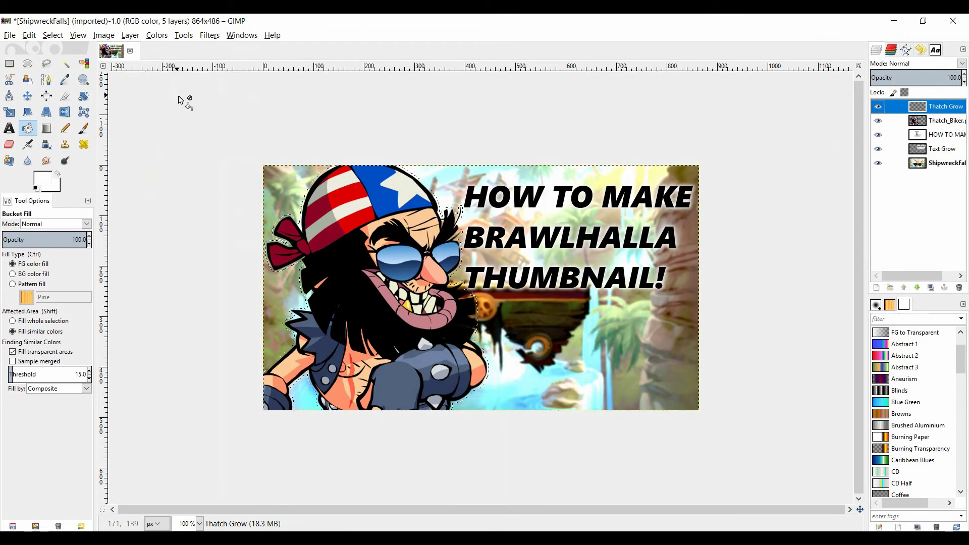
click(320, 223)
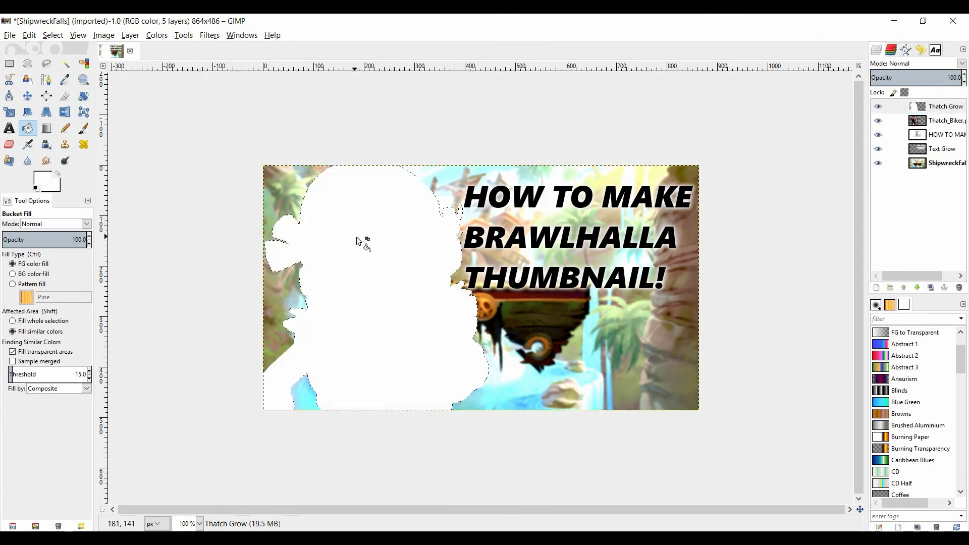
Step: Move the Thatch Grow layer directly beneath the Thatch_Biker layer and clear the selection
drag(943, 106, 953, 133)
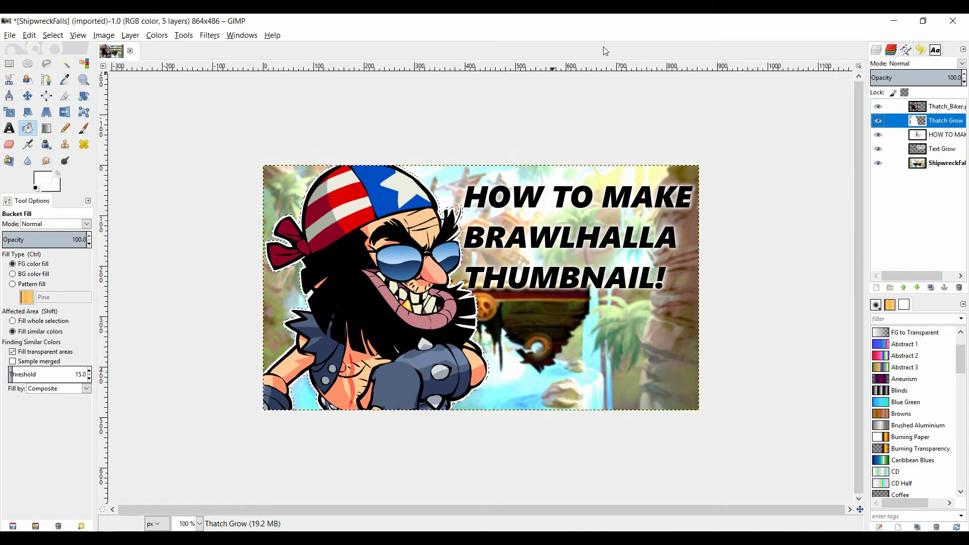
click(52, 35)
click(66, 60)
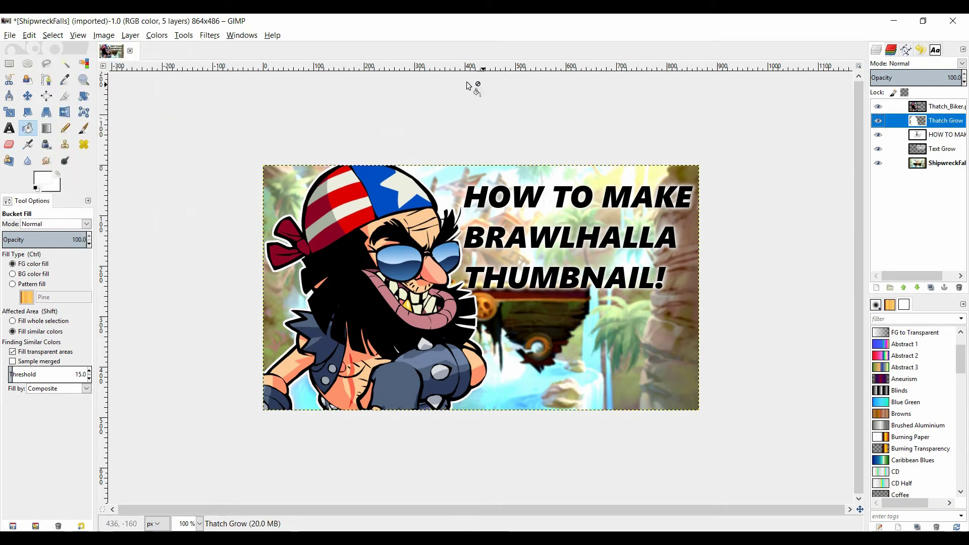
Step: Apply a Gaussian Blur with a 25 px horizontal and vertical radius to the Thatch Grow layer
click(209, 35)
mouse_move(243, 104)
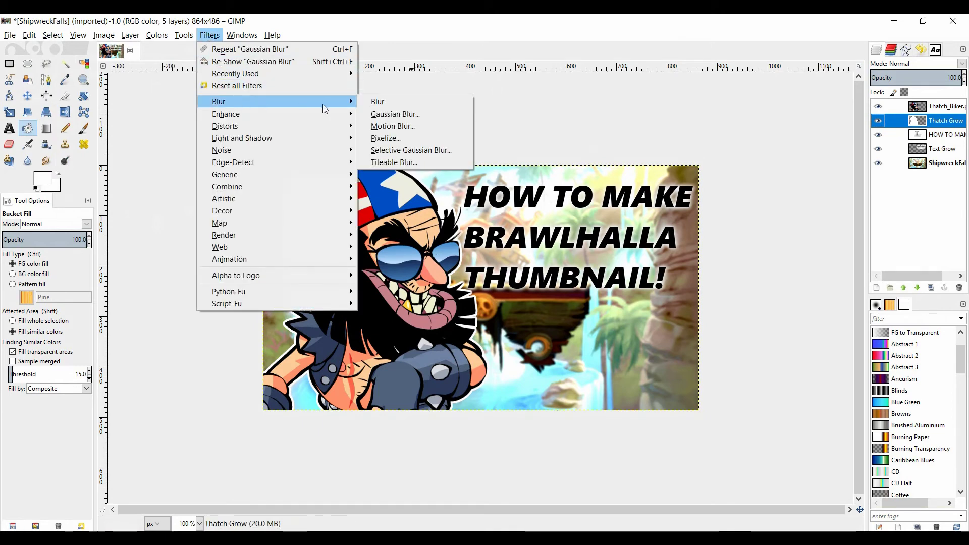
click(391, 113)
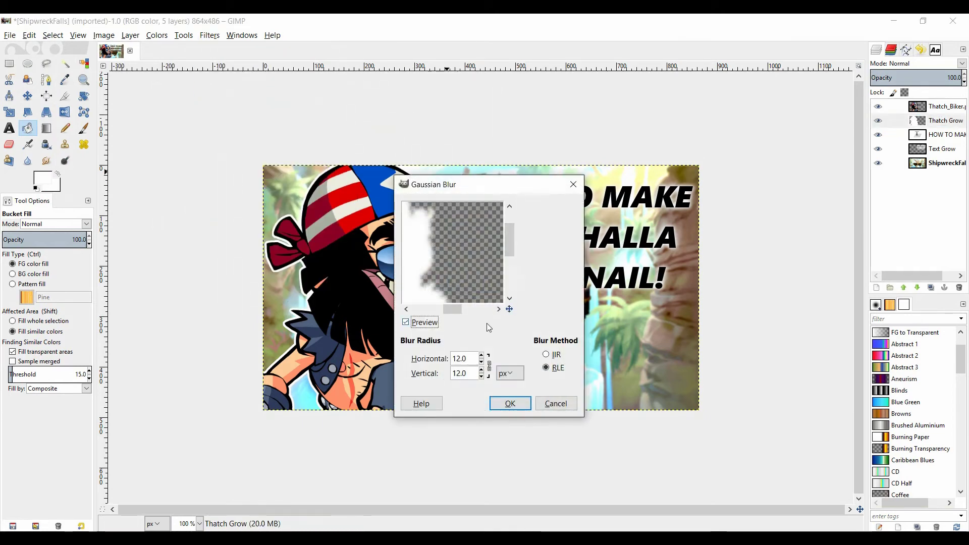
click(482, 361)
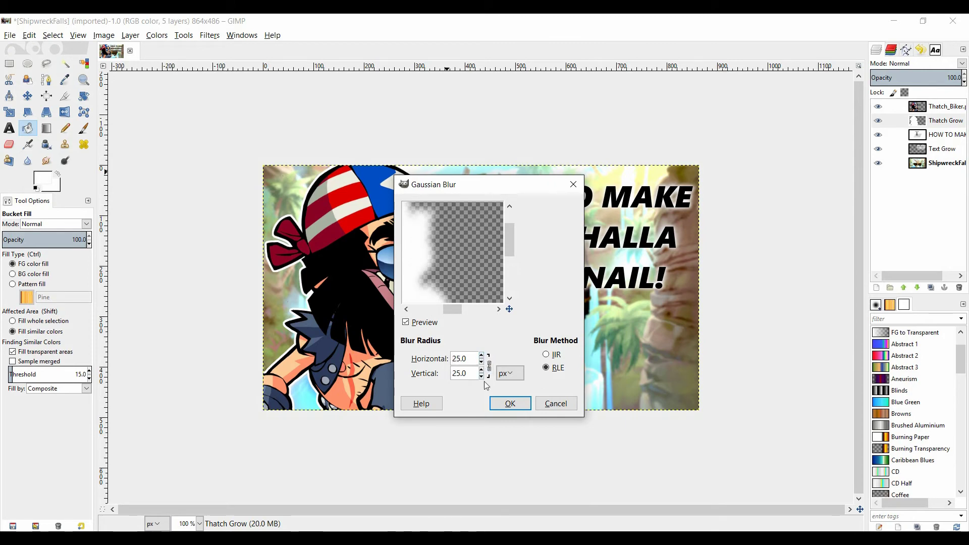
click(509, 402)
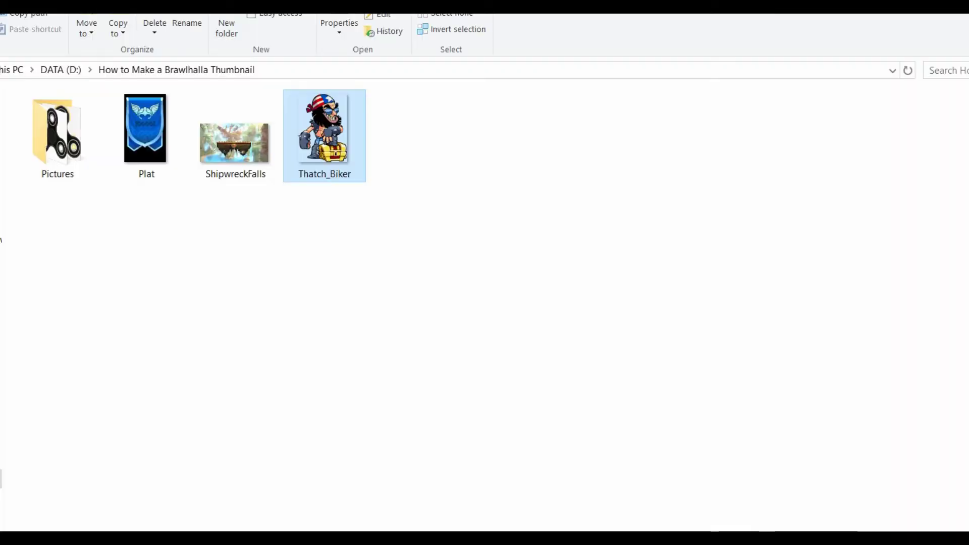
Step: Import the Plat image from the thumbnail's project folder as a layer and move the blue banner below the title text
drag(145, 129, 881, 497)
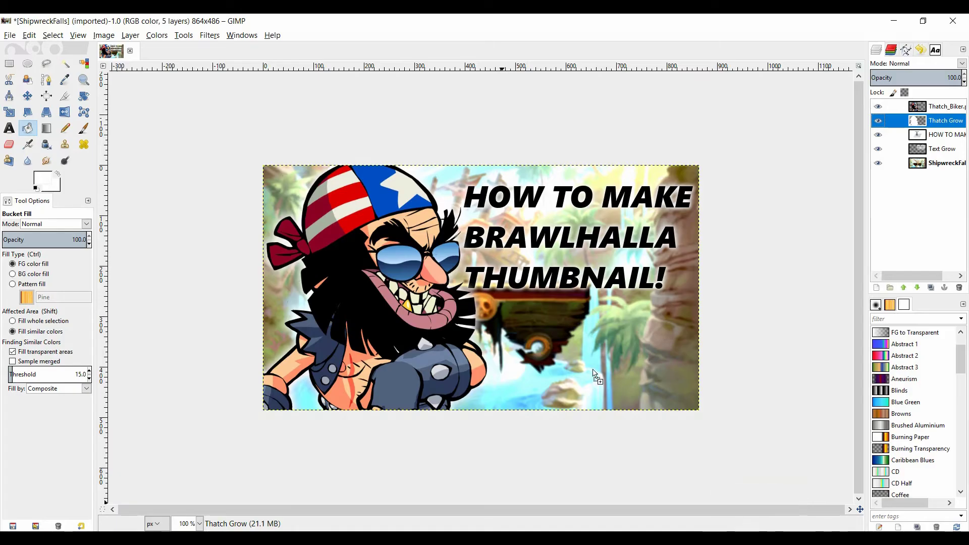
drag(593, 370, 595, 369)
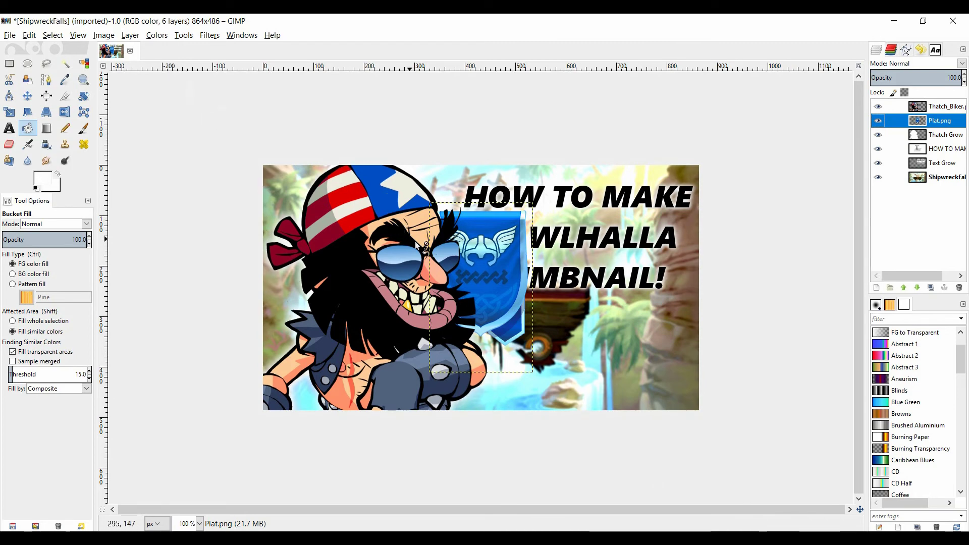
click(28, 95)
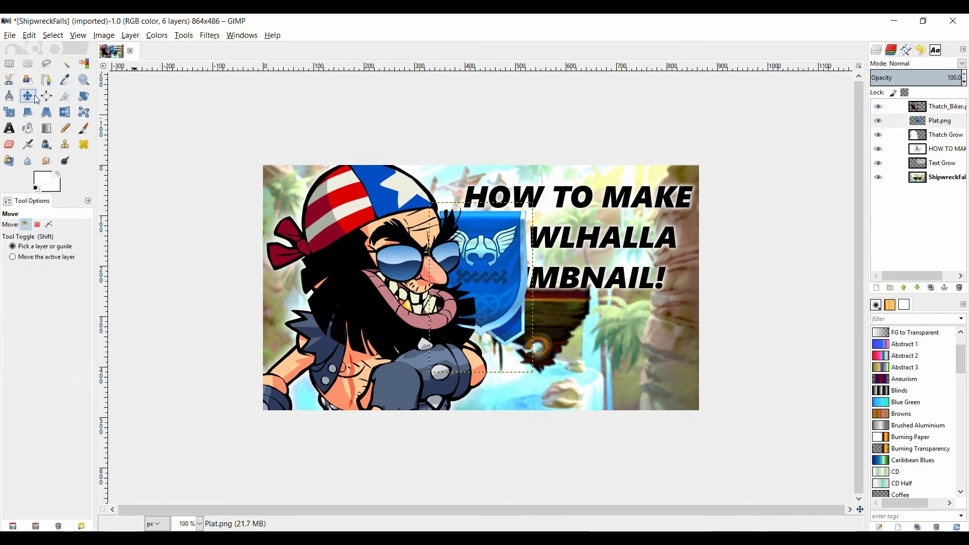
drag(458, 259, 569, 359)
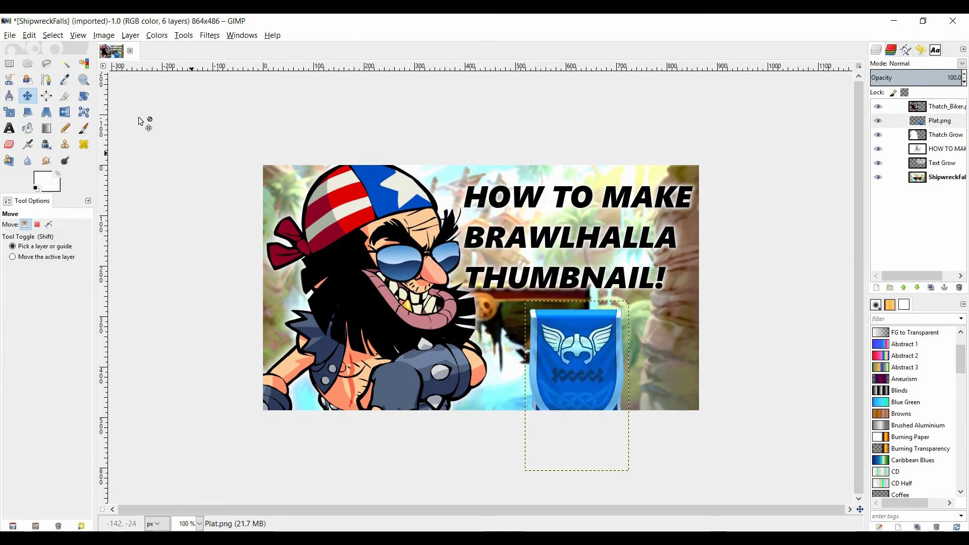
Step: Scale the Plat.png banner layer proportionally to a width of 300 px
click(130, 37)
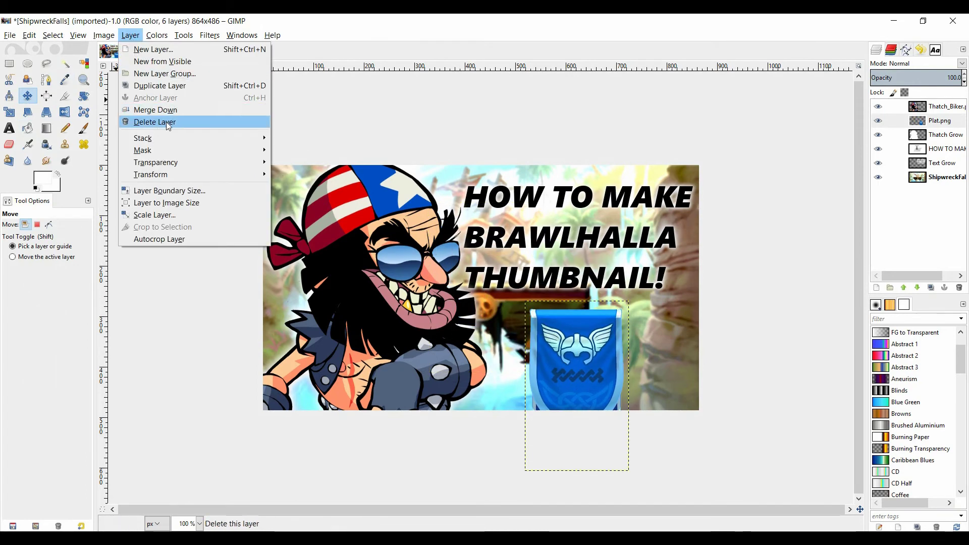
click(165, 216)
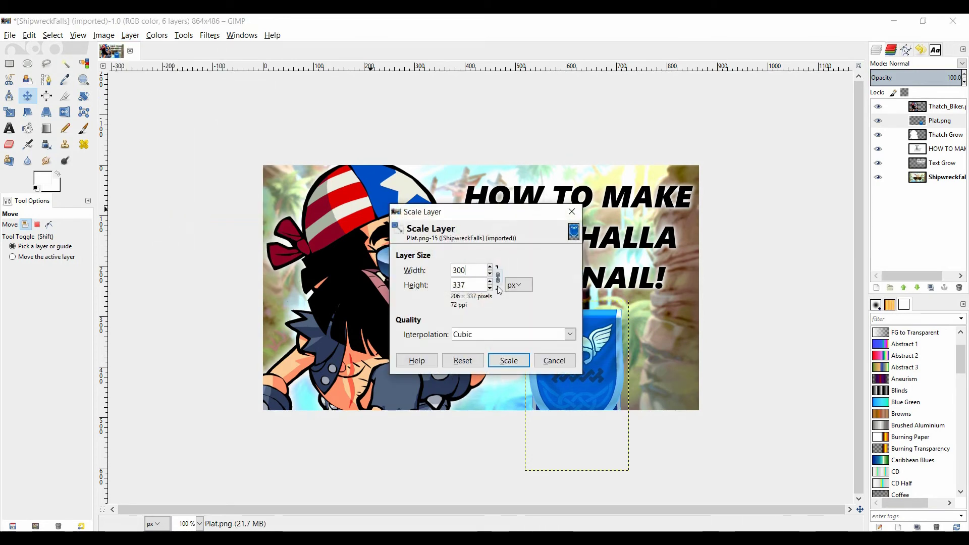
click(508, 360)
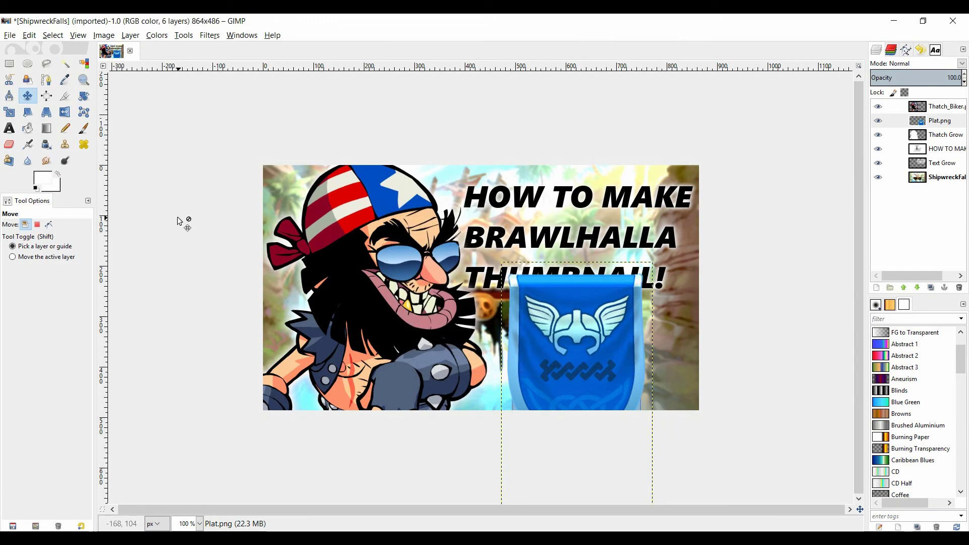
Step: Move the blue Plat.png banner slightly lower so it sits clear of the title text
drag(578, 329, 575, 354)
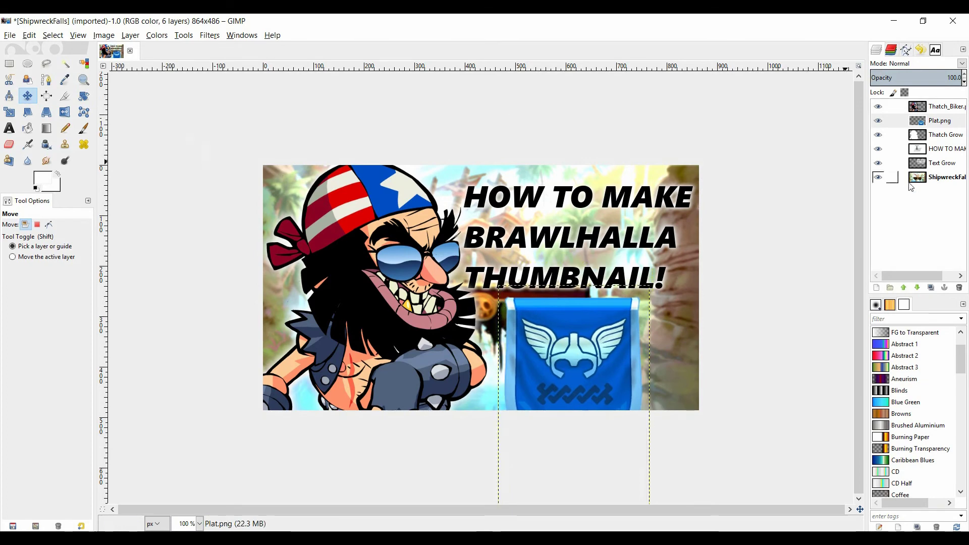
click(944, 144)
click(945, 141)
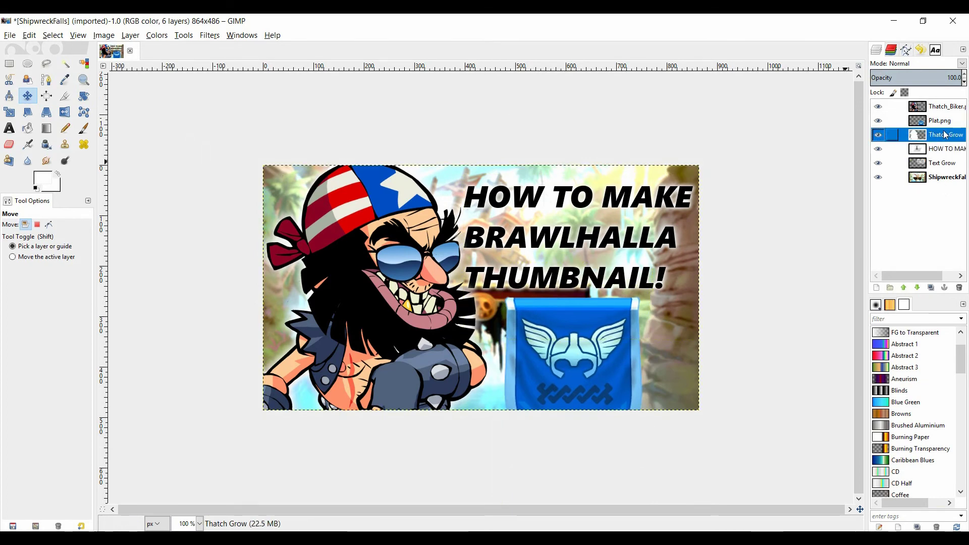
click(945, 183)
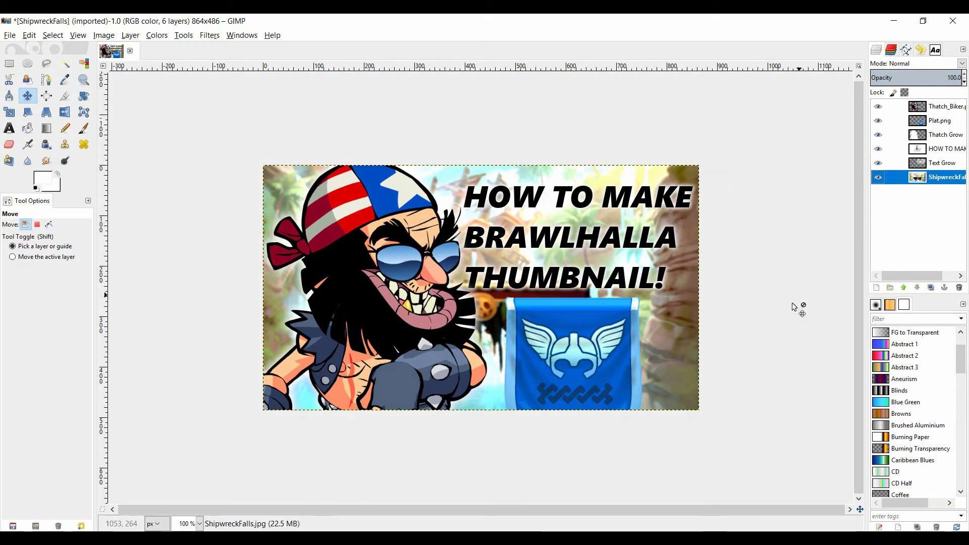
Step: Select the banner's outline from the Plat.png layer's alpha channel and grow the selection by 3 px
click(945, 119)
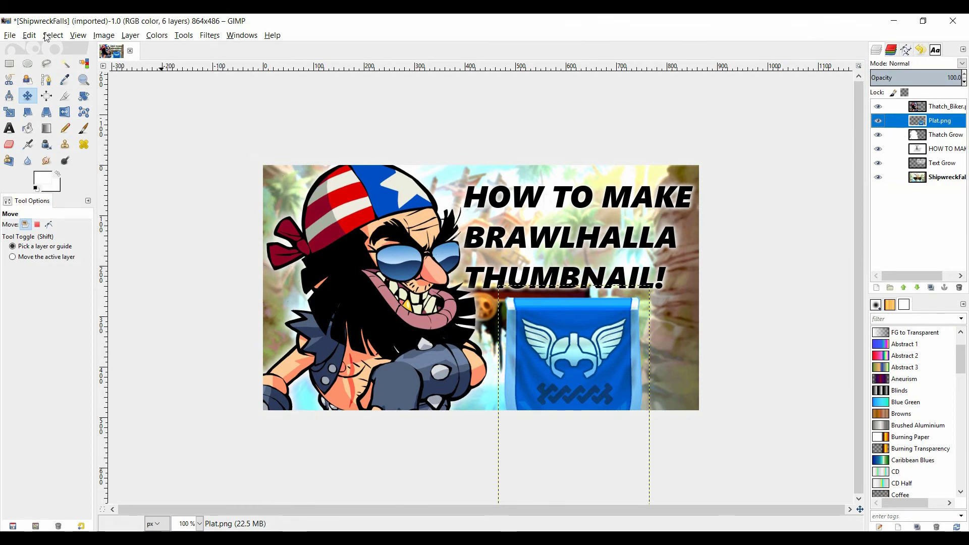
click(130, 35)
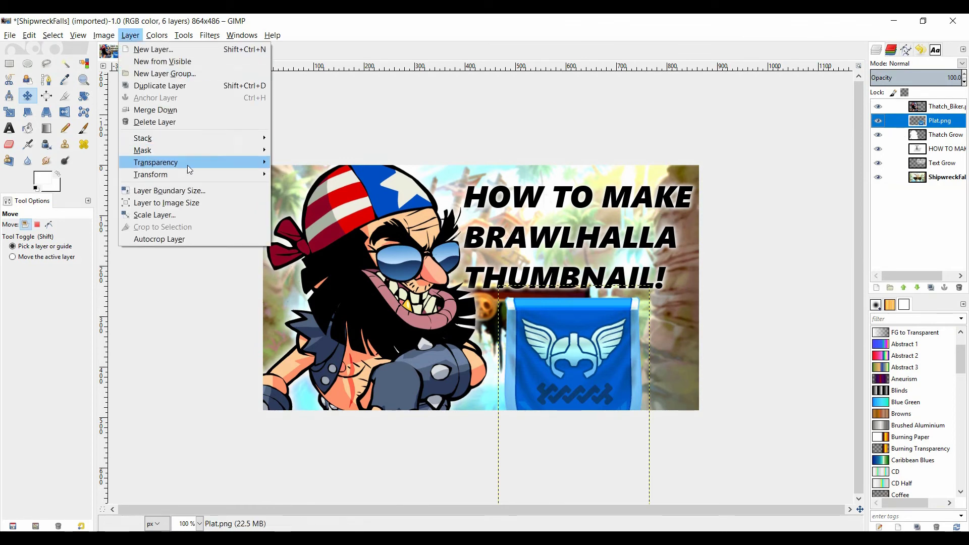
mouse_move(187, 162)
click(317, 226)
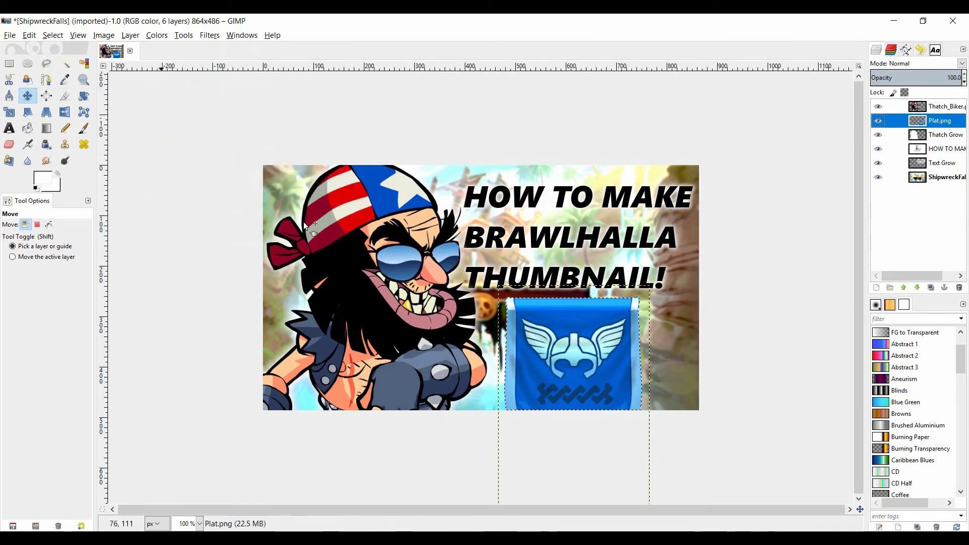
click(53, 34)
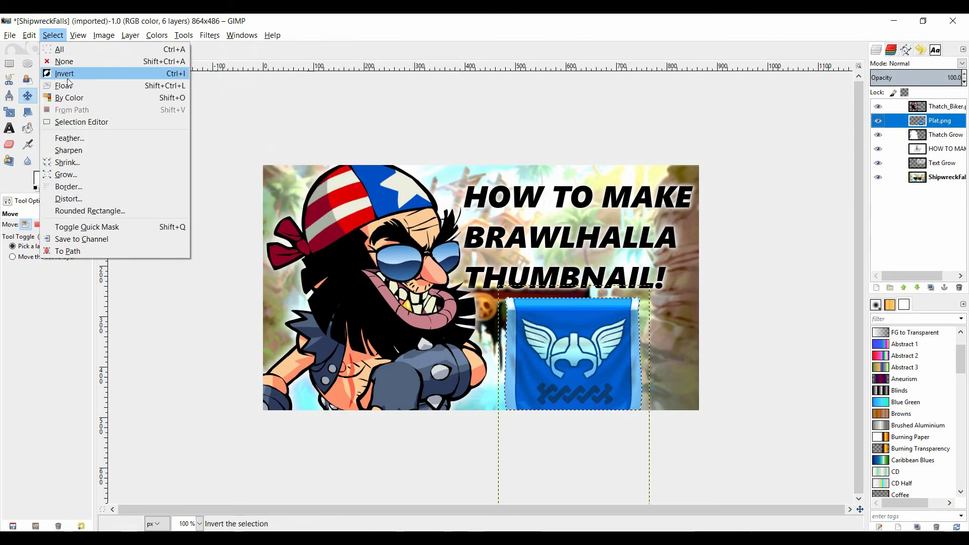
click(76, 175)
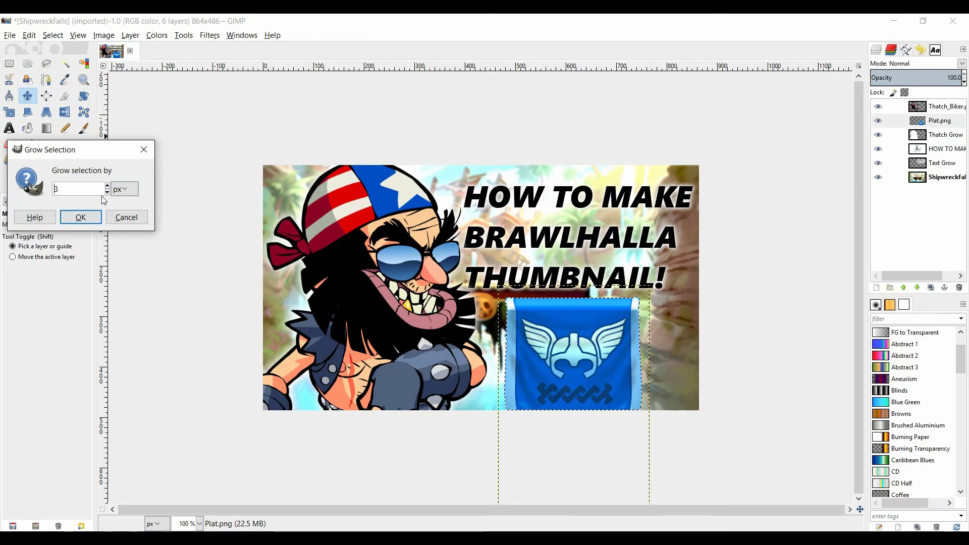
click(84, 217)
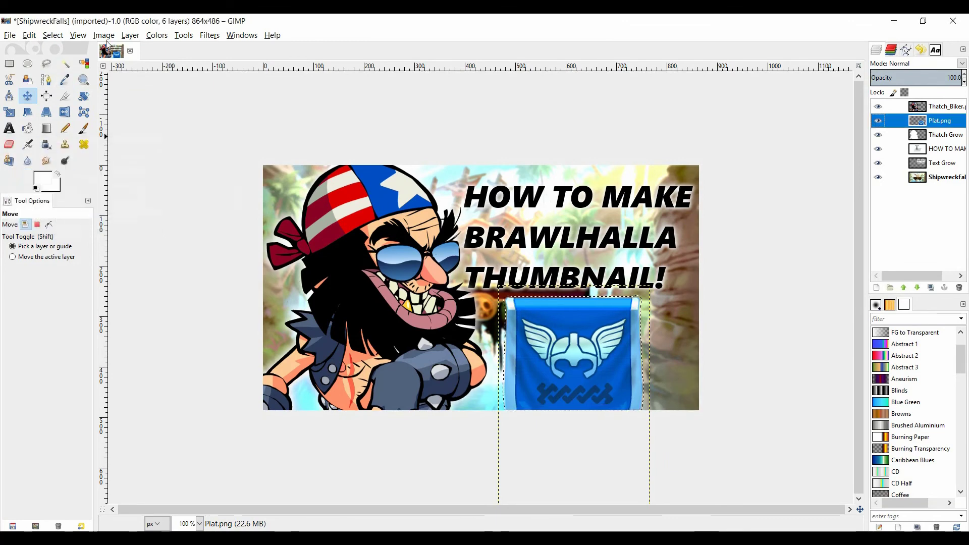
Step: Create a transparent 864 x 486 px layer named Border Glow and fill the banner-shaped selection on it with white
click(130, 35)
click(150, 49)
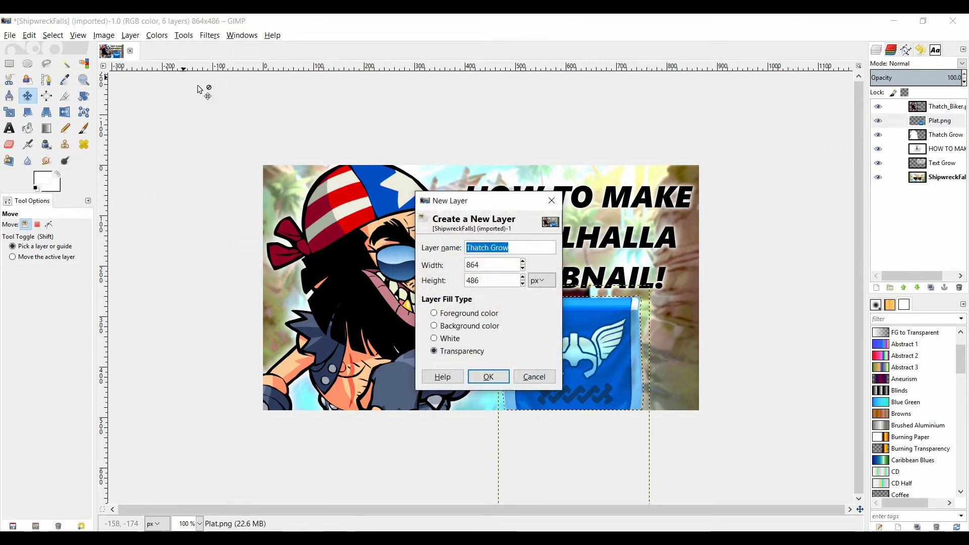
text(Border F)
key(BackSpace)
text(Glow)
key(Return)
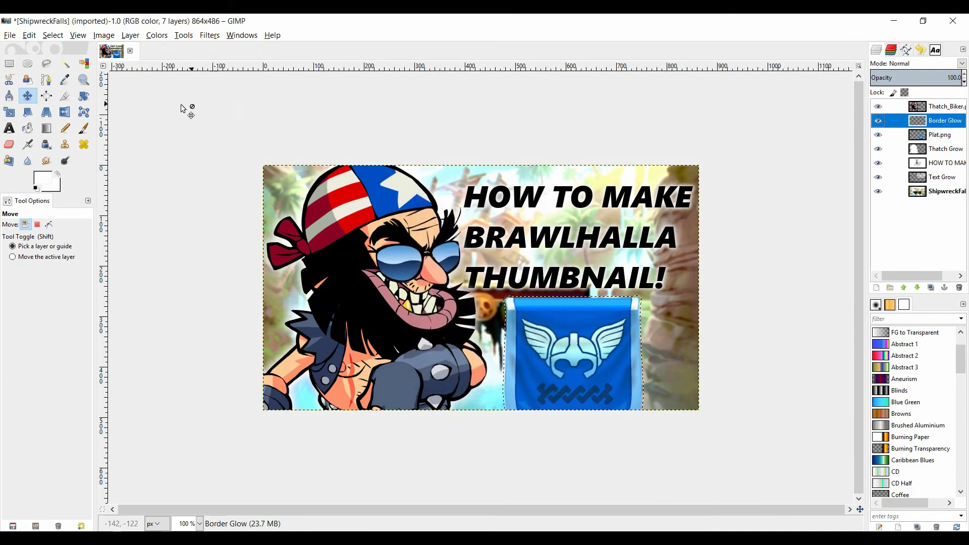
click(28, 128)
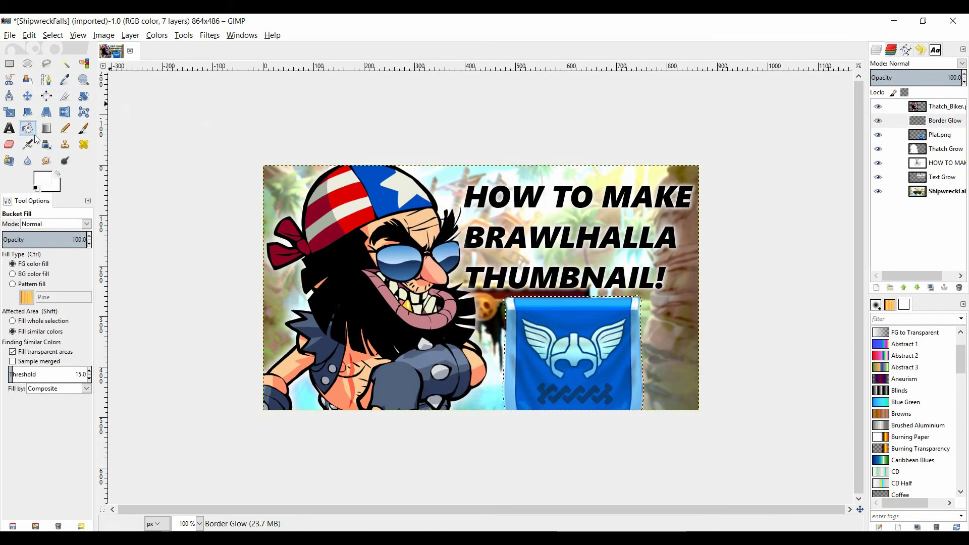
click(612, 347)
Step: Move the Border Glow layer directly beneath the Plat.png layer and clear the selection
drag(929, 121, 945, 144)
click(52, 35)
click(62, 62)
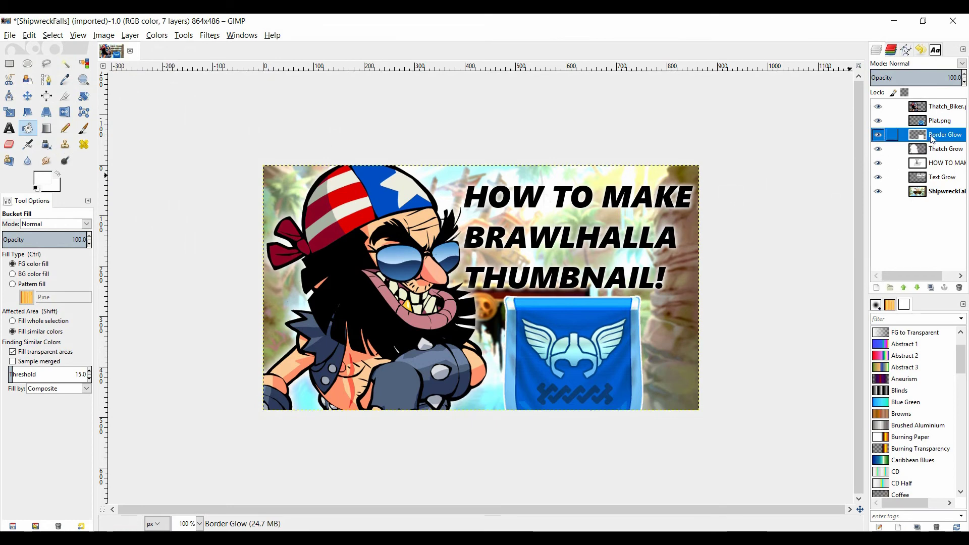
Step: Apply a Gaussian Blur to the Border Glow layer with equal horizontal and vertical radii a few pixels below 25 px
click(209, 35)
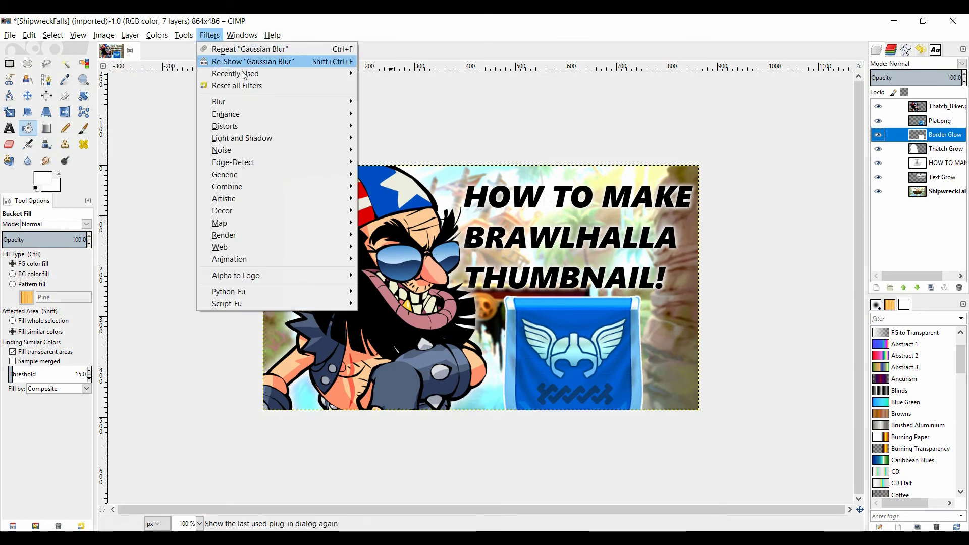
mouse_move(241, 101)
click(393, 114)
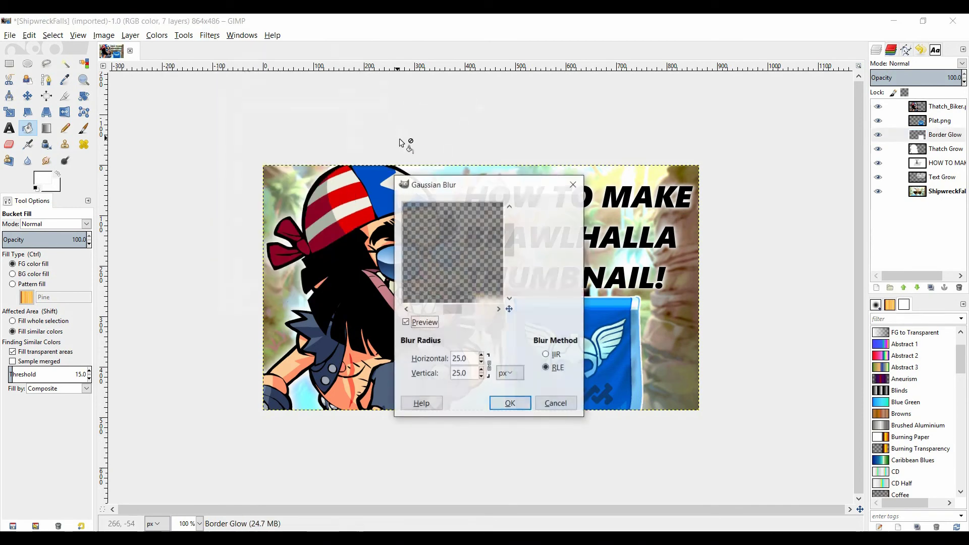
click(482, 362)
click(482, 362)
click(482, 362)
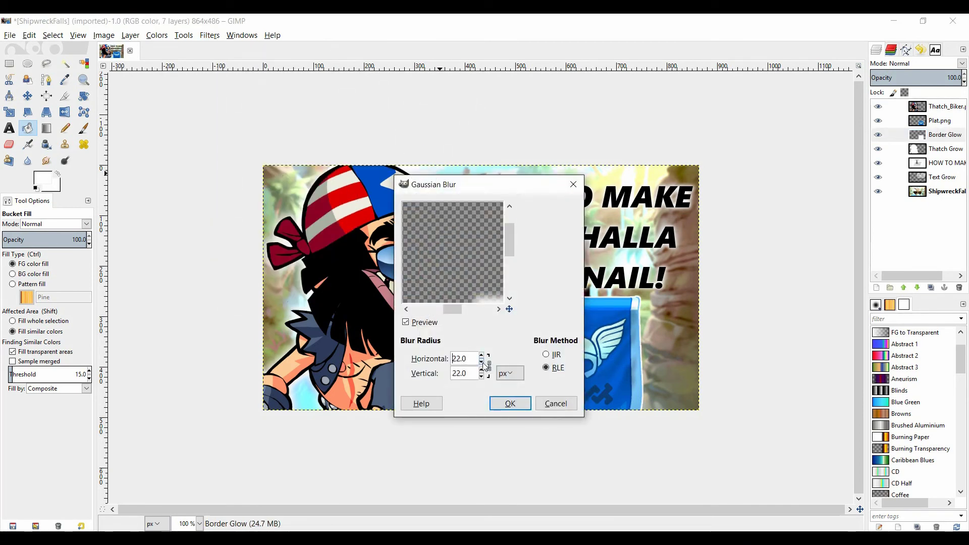
click(481, 361)
click(509, 404)
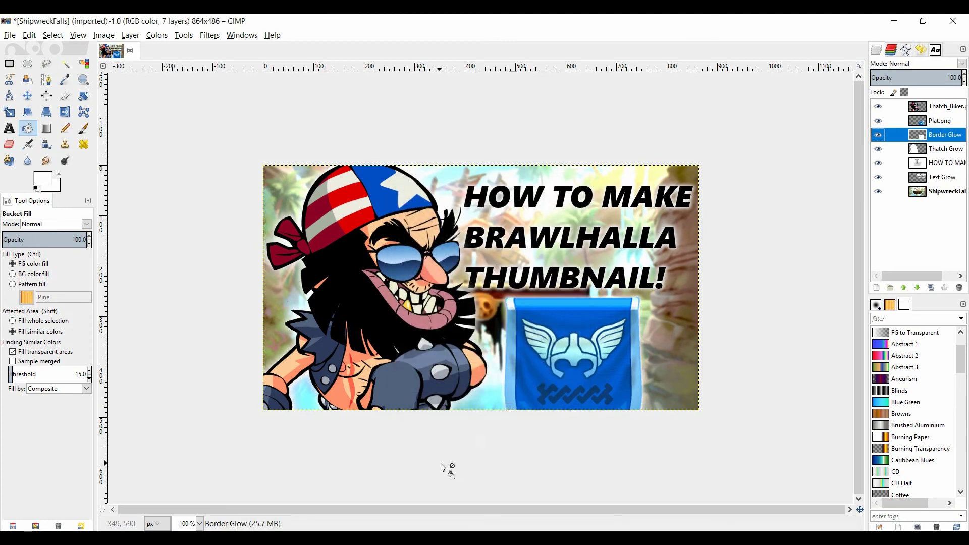